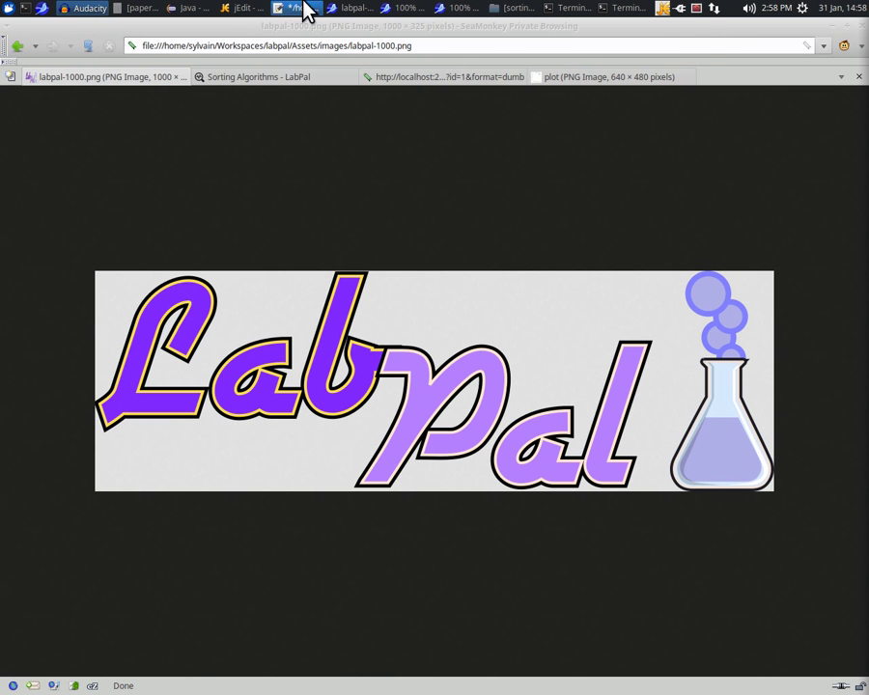
Bring paper.tex to the front in jEdit to review its required packages and exported files.
left_click(249, 10)
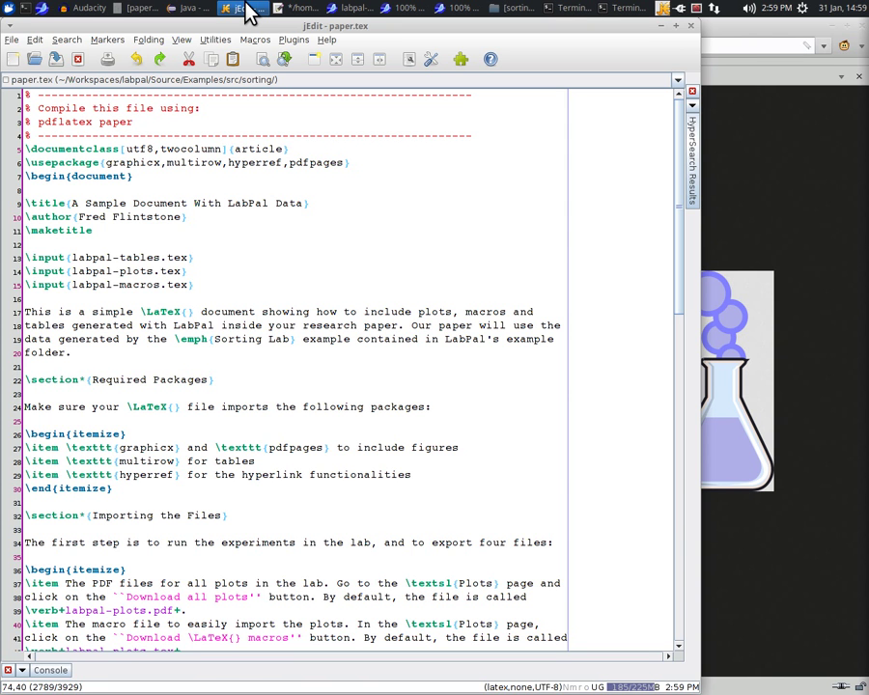
Download all Sorting Algorithms tables as labpal-tables.tex, replacing the copy in the sorting folder.
left_click(352, 7)
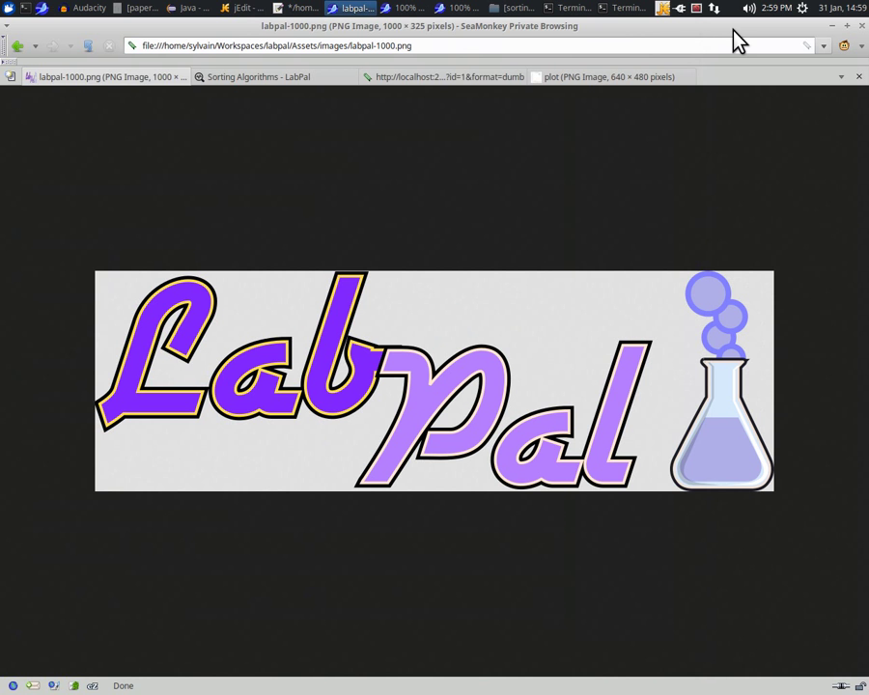
left_click(261, 78)
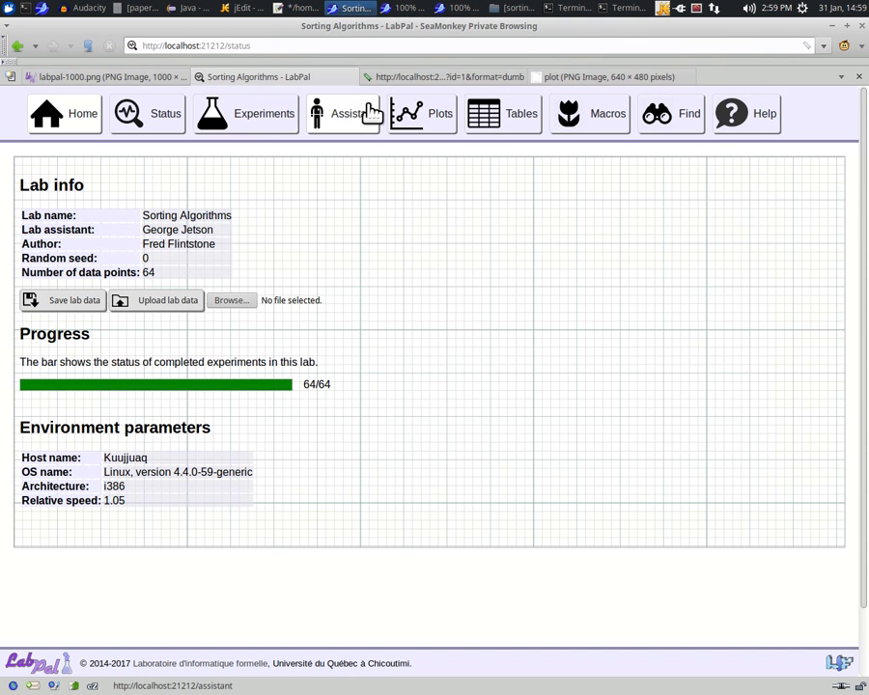
left_click(498, 120)
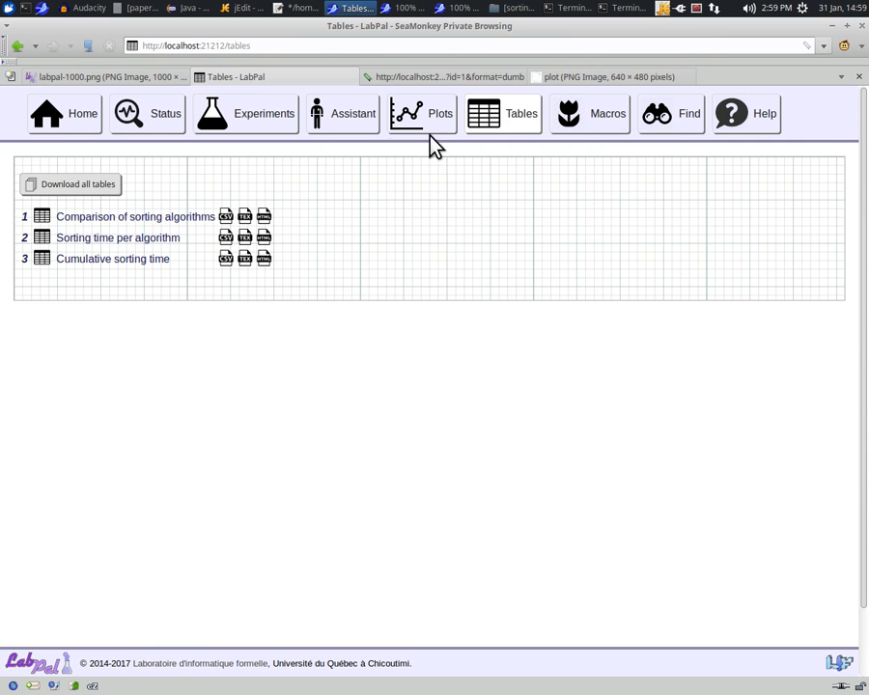
left_click(84, 188)
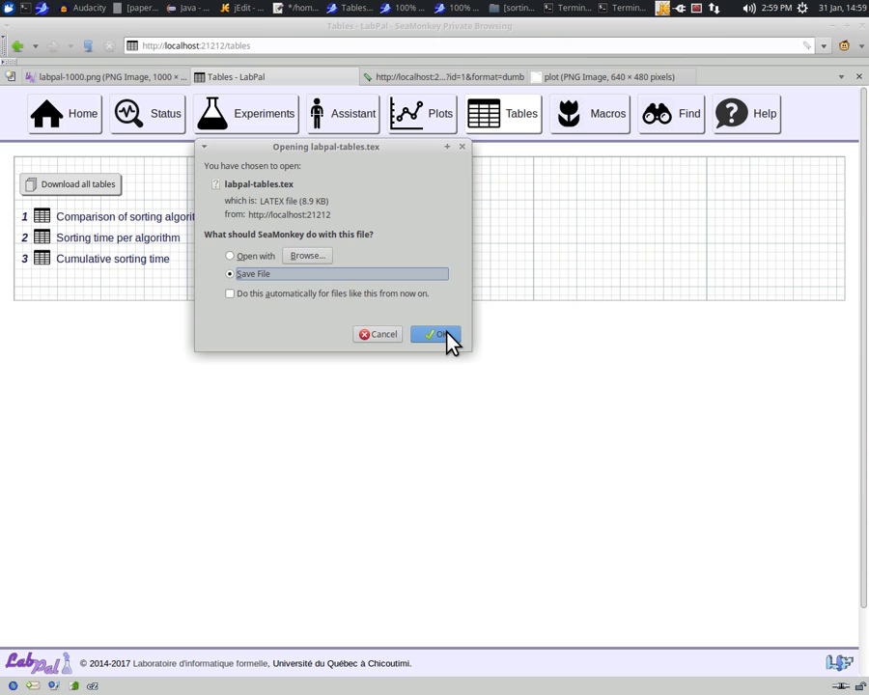
left_click(440, 334)
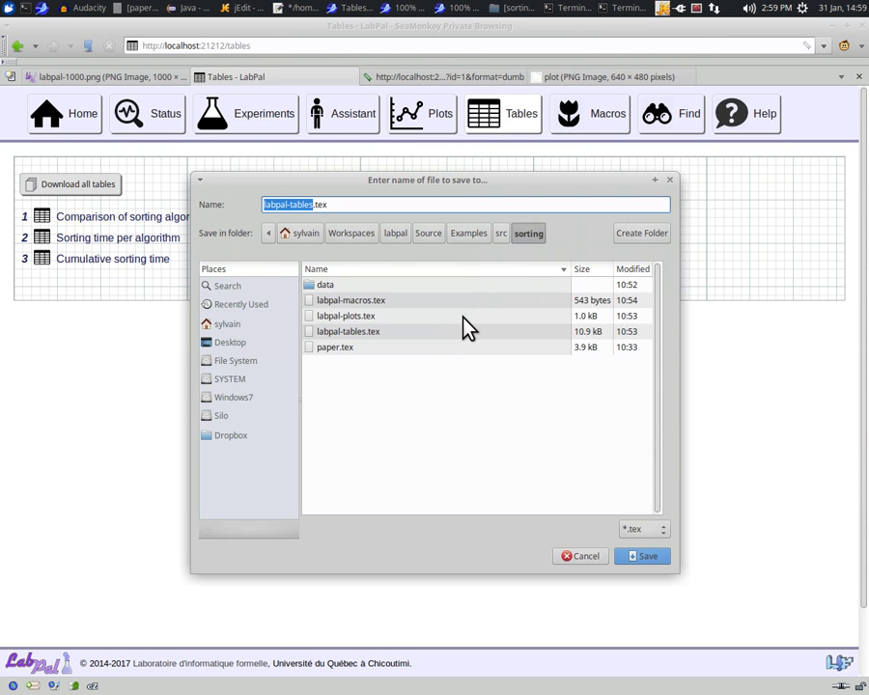
left_click(642, 562)
left_click(527, 438)
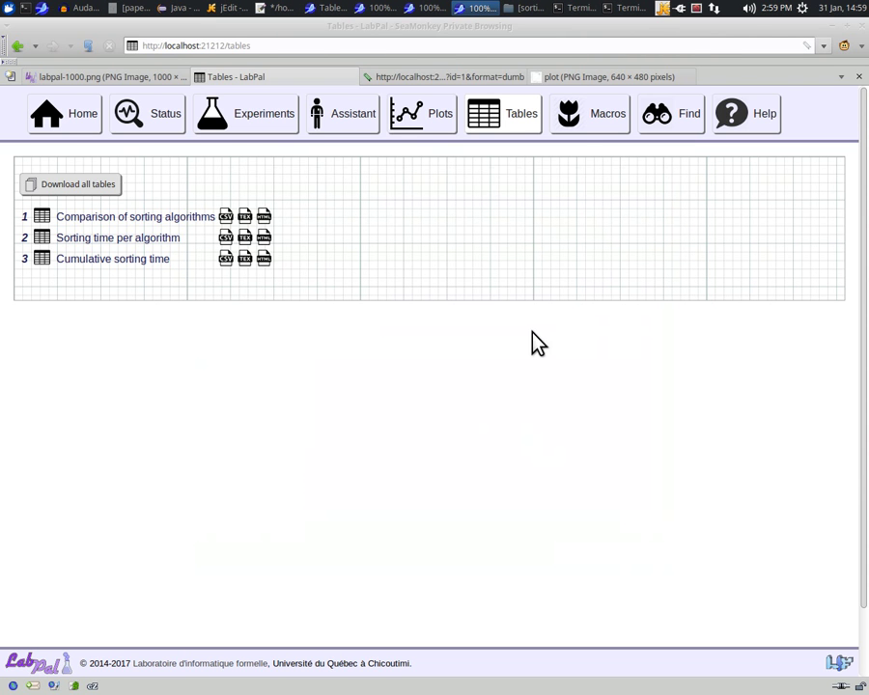
Download all plots as labpal-plots.pdf, replacing the existing copy in the sorting folder.
left_click(427, 128)
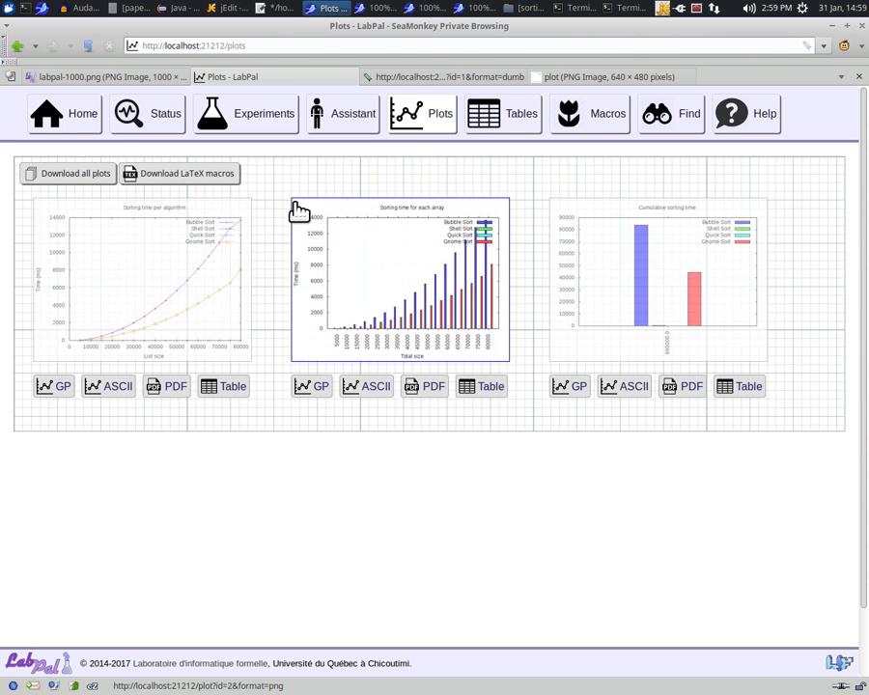
left_click(73, 183)
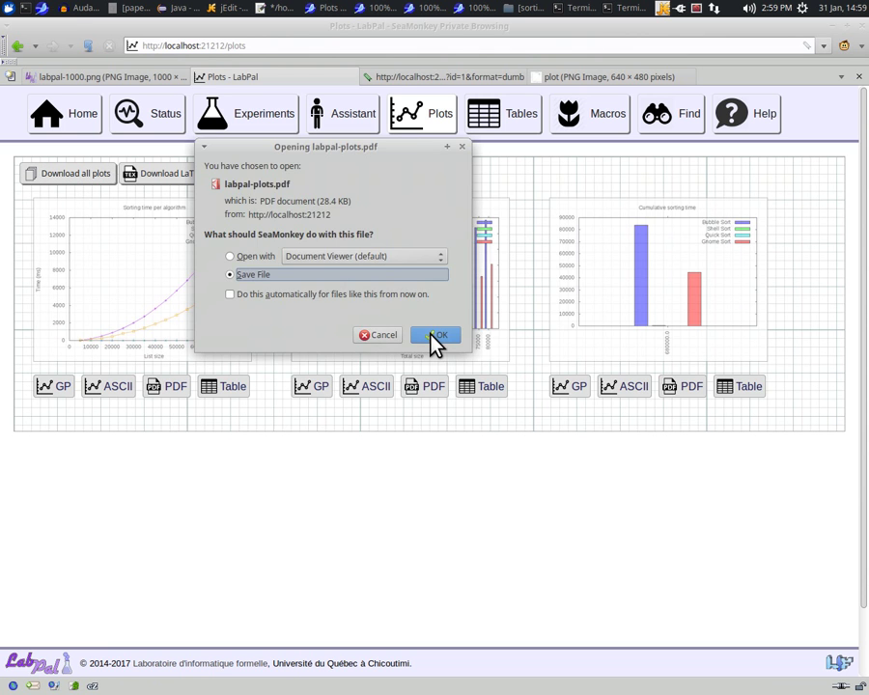
left_click(428, 334)
left_click(649, 554)
left_click(512, 439)
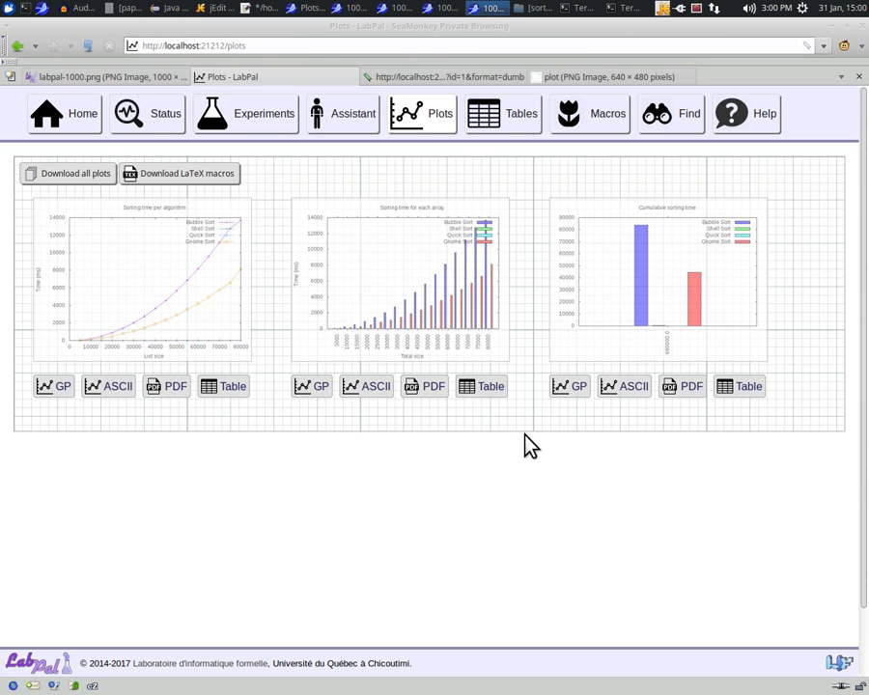
Save the plots' LaTeX macros as labpal-plots.tex in the sorting folder.
left_click(220, 183)
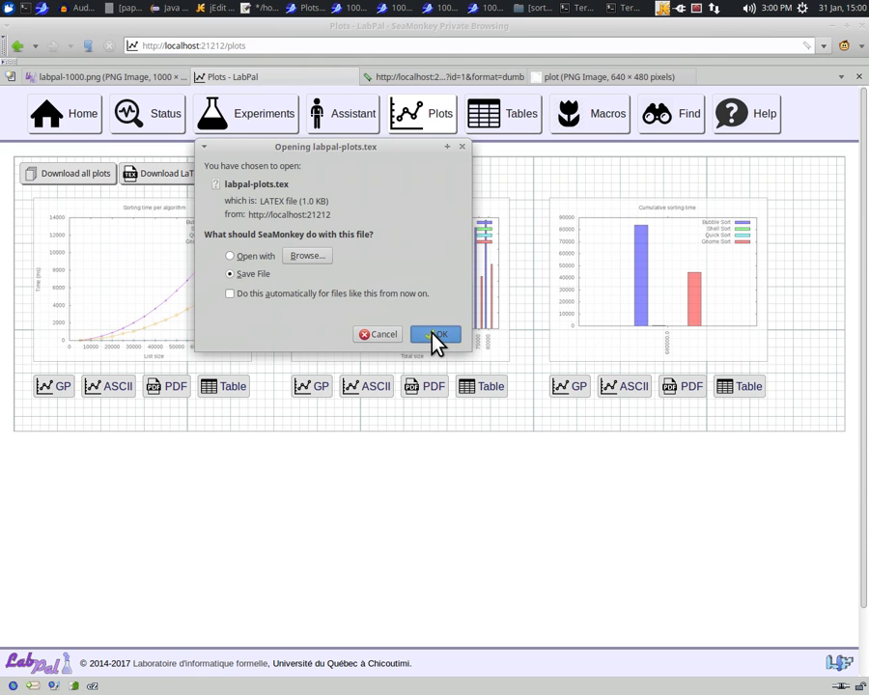
left_click(436, 338)
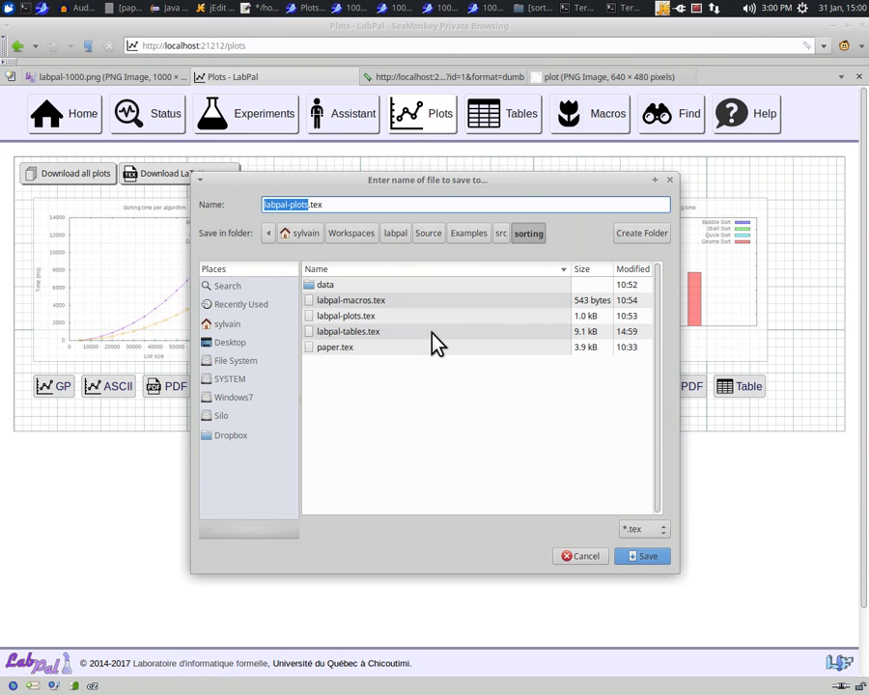
left_click(651, 560)
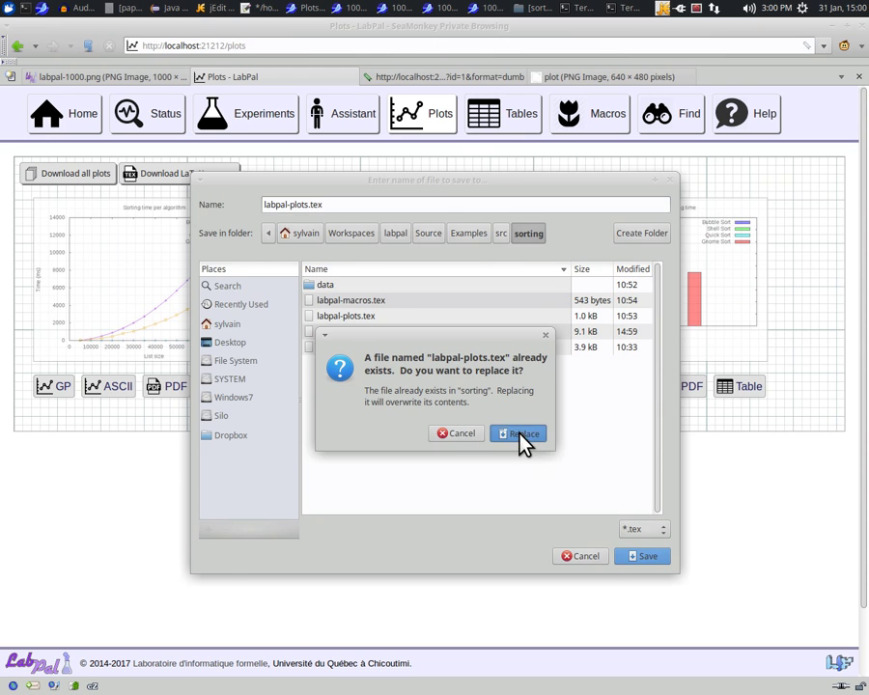
Confirm replacing labpal-plots.tex, then save all macros as labpal-macros.tex, overwriting the old copy.
left_click(522, 435)
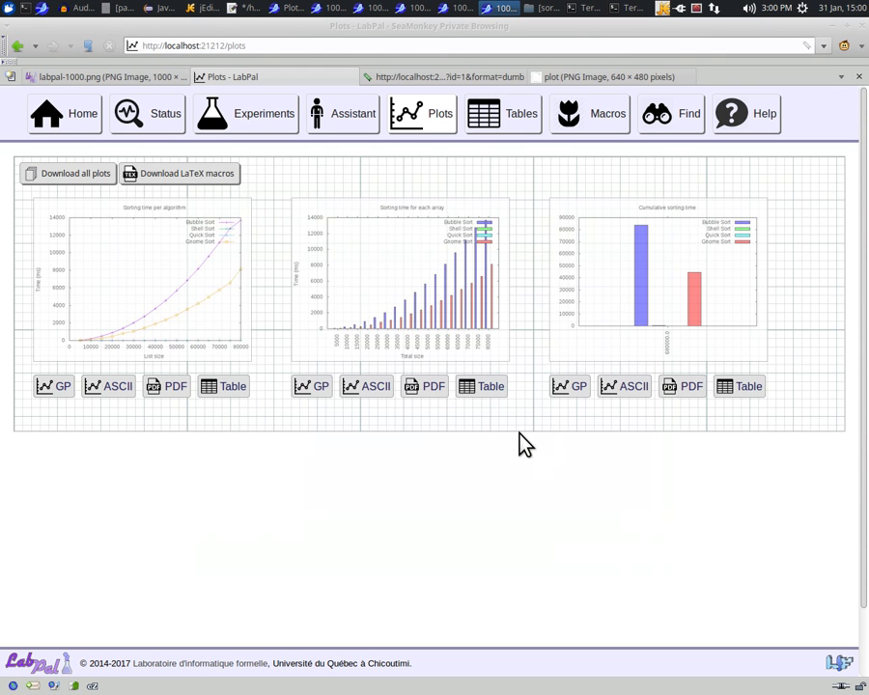
left_click(584, 126)
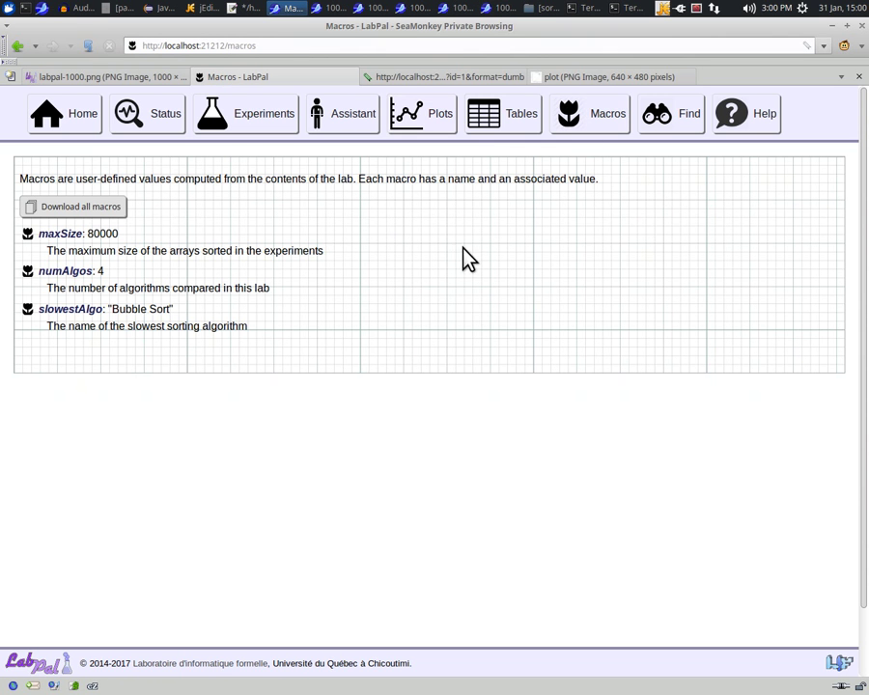
left_click(94, 212)
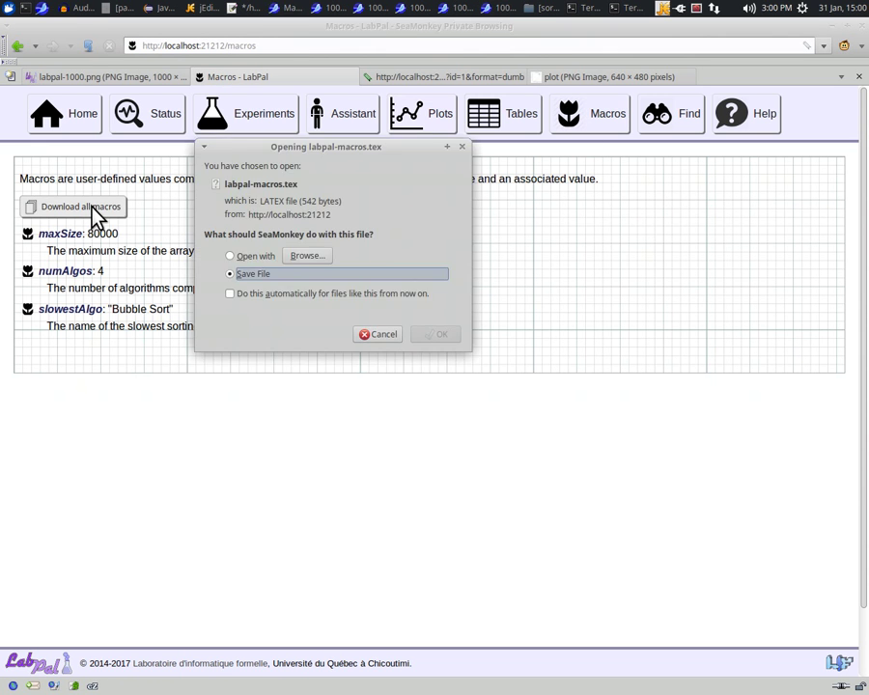
left_click(448, 338)
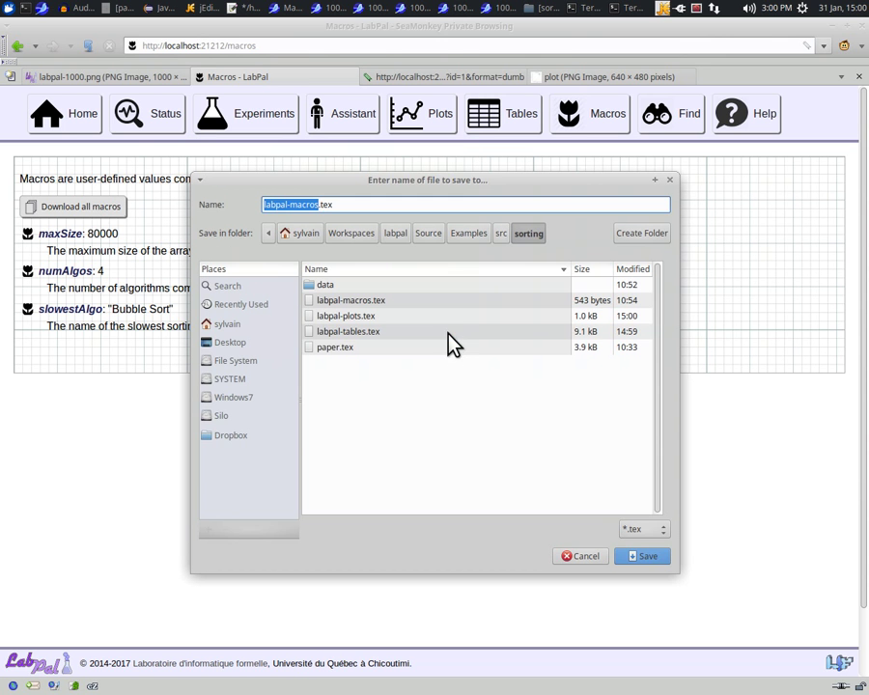
left_click(657, 555)
left_click(538, 433)
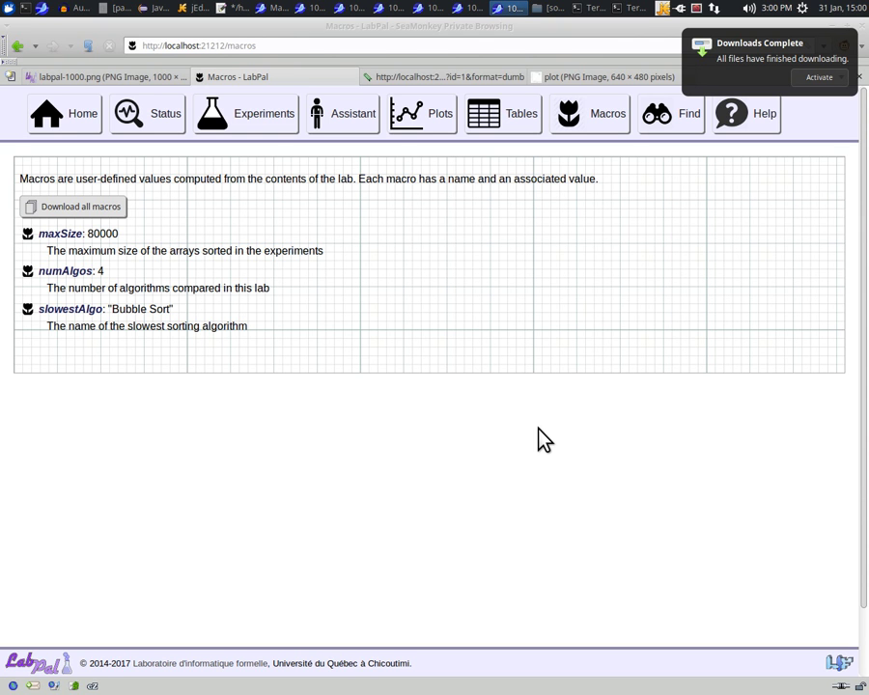
Review the LabPal \input lines in paper.tex, then open labpal-plots.tex from the sorting folder.
left_click(196, 10)
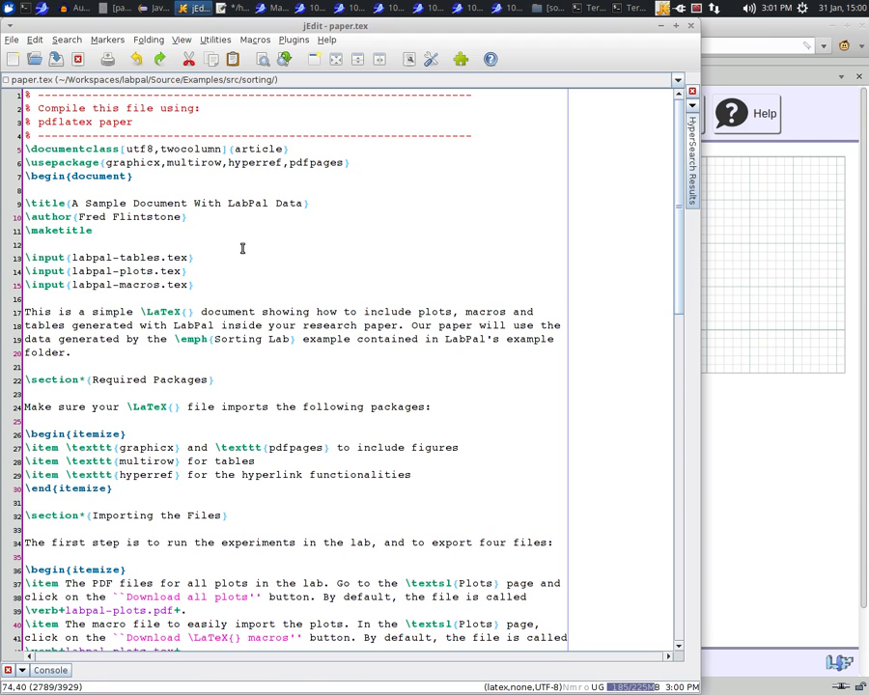
left_click_drag(215, 282, 24, 258)
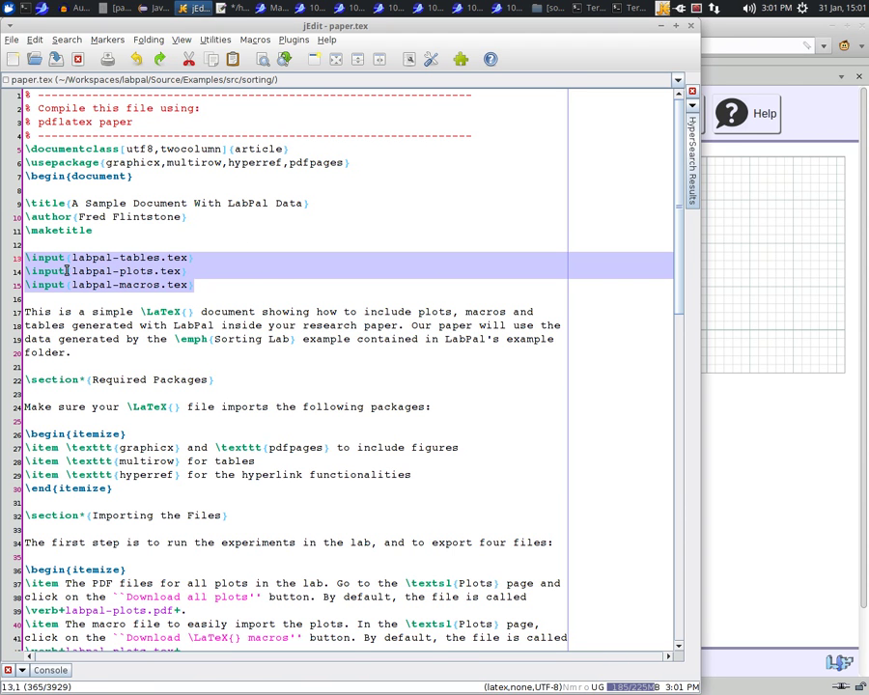
left_click(334, 340)
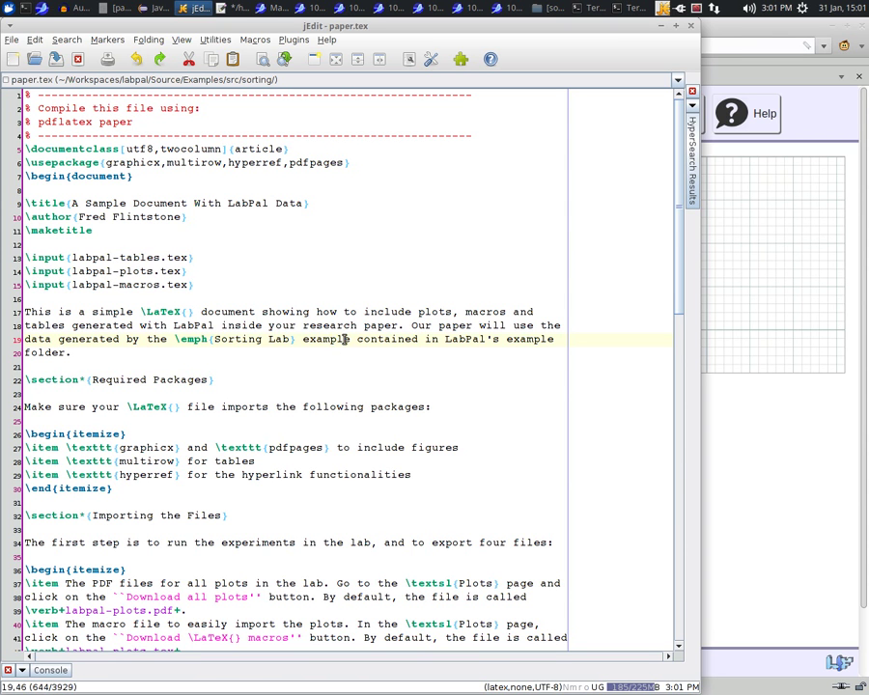
left_click(34, 59)
double_click(170, 253)
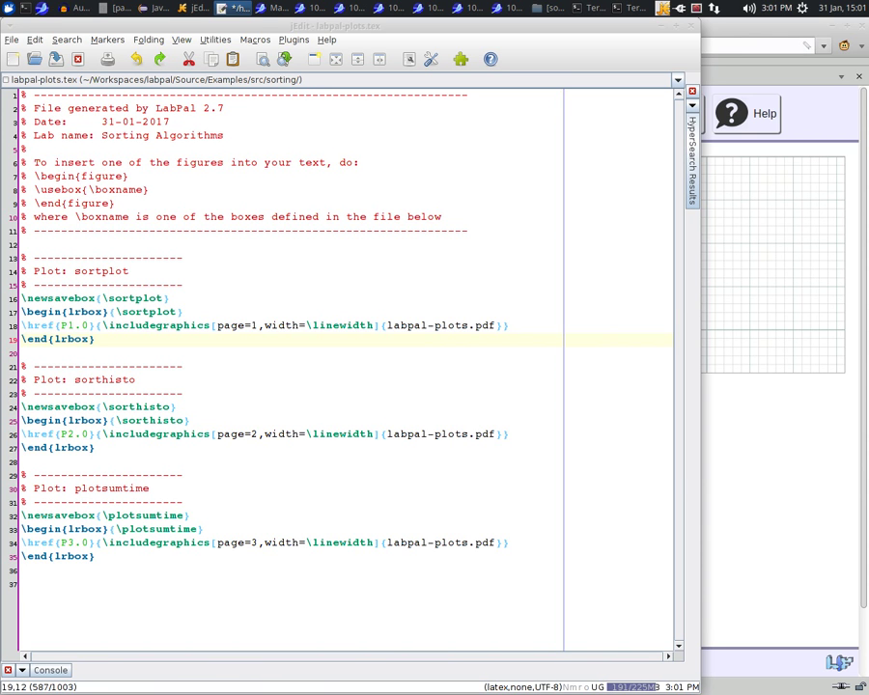
Return to paper.tex and locate the figure example's \usebox{\sortplot} line near line 85.
left_click(63, 83)
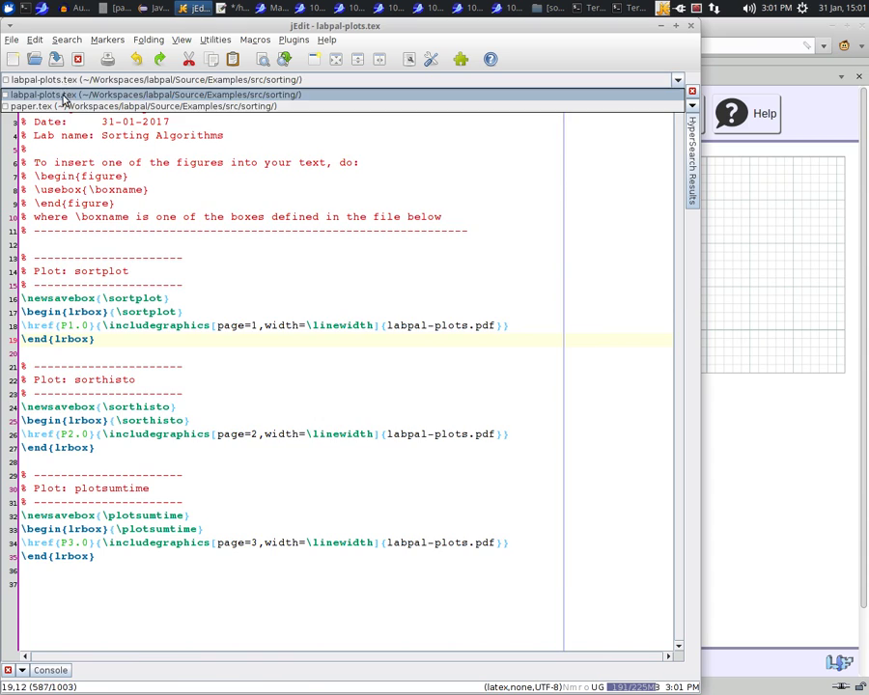
left_click(63, 106)
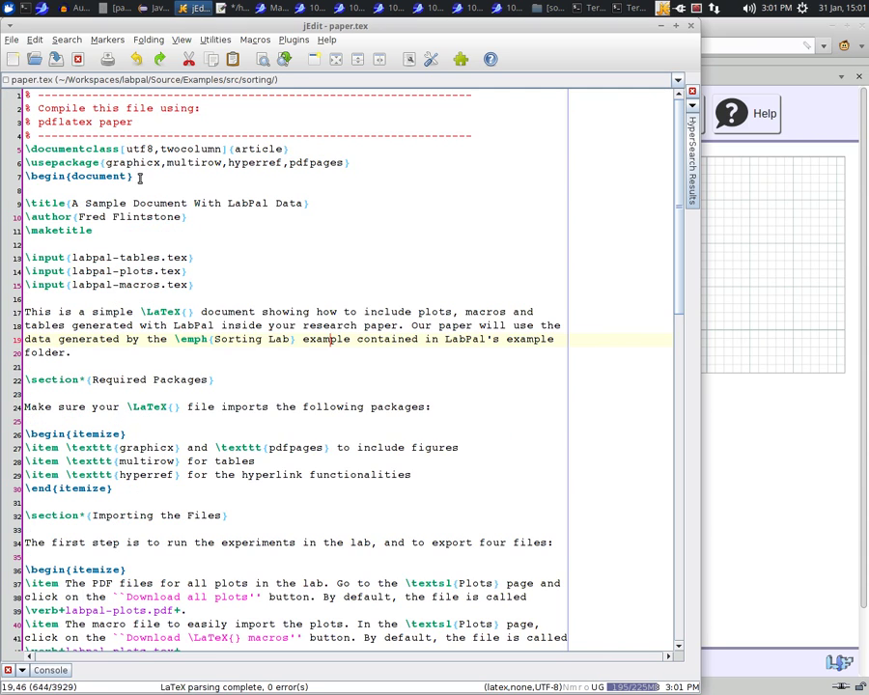
scroll(267, 482, "down", 12)
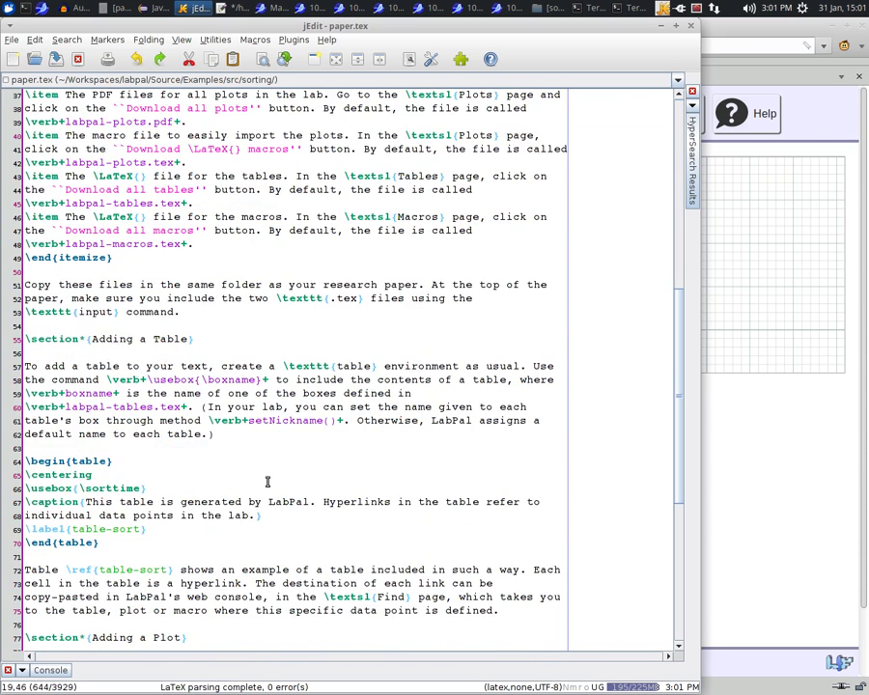
scroll(267, 482, "down", 5)
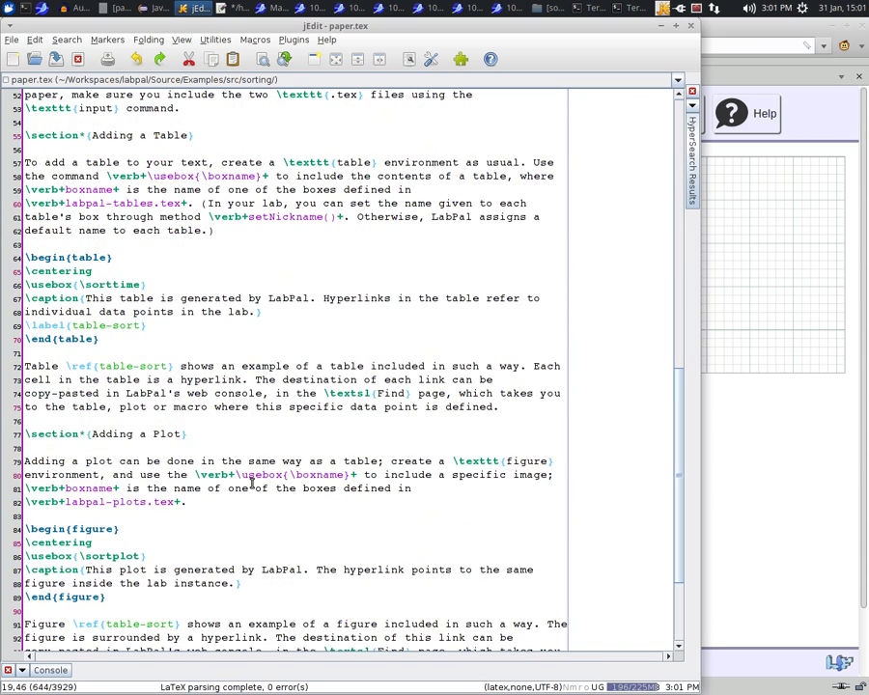
left_click(58, 544)
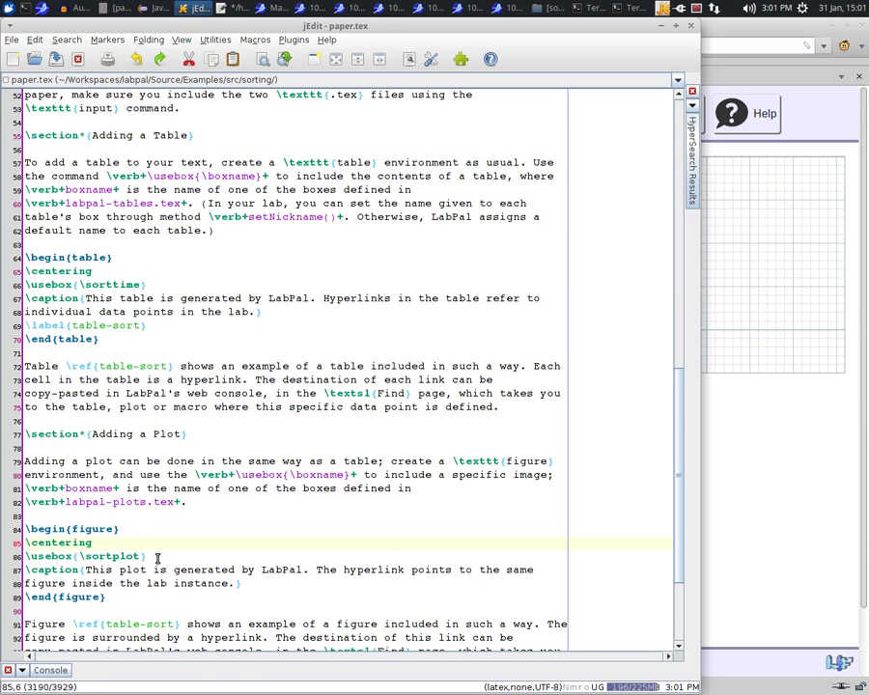
left_click_drag(155, 556, 17, 558)
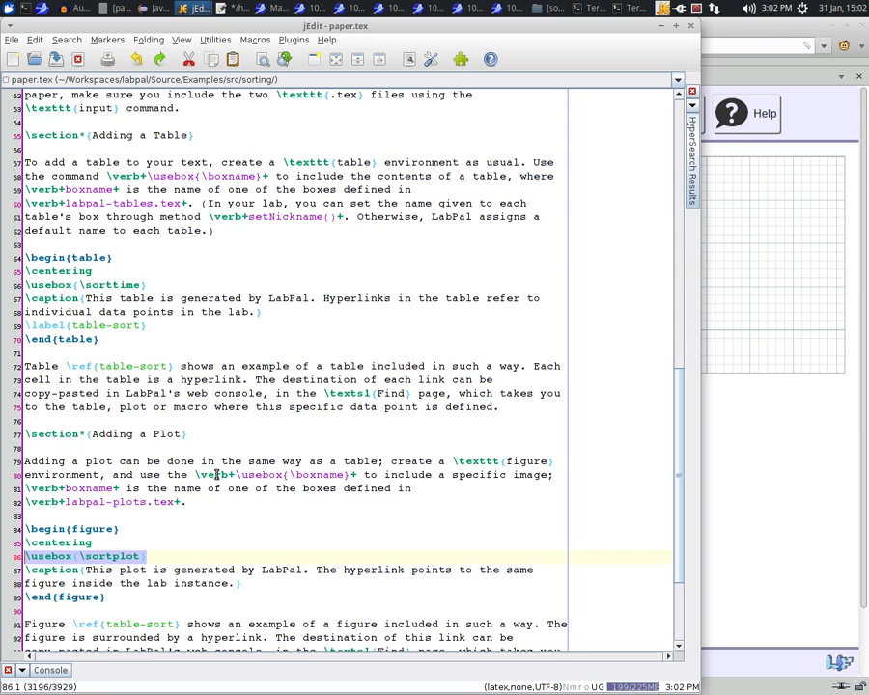
left_click(168, 355)
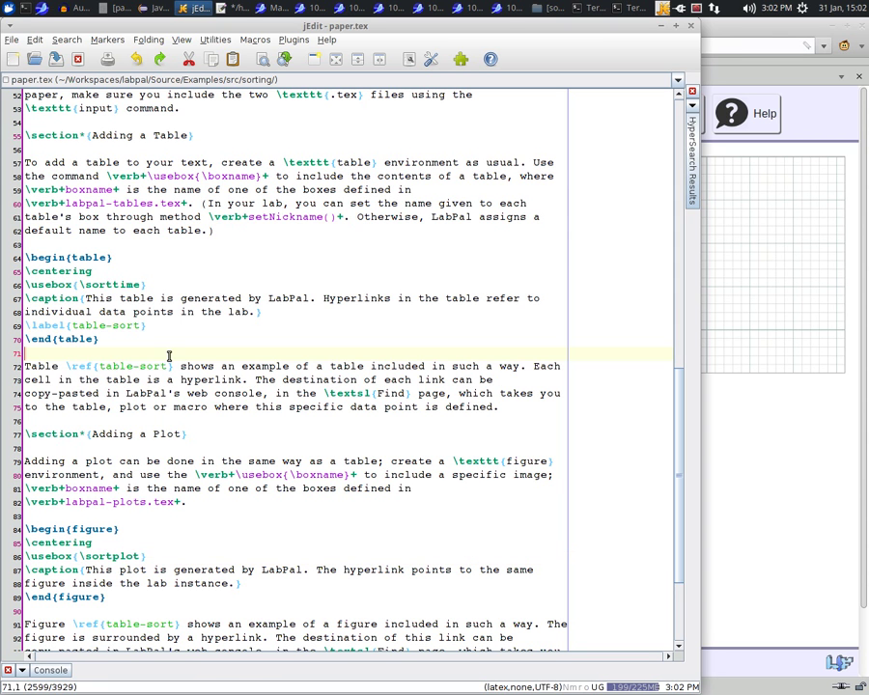
Open labpal-tables.tex, then return to paper.tex and highlight its table environment, lines 64–70.
left_click(34, 59)
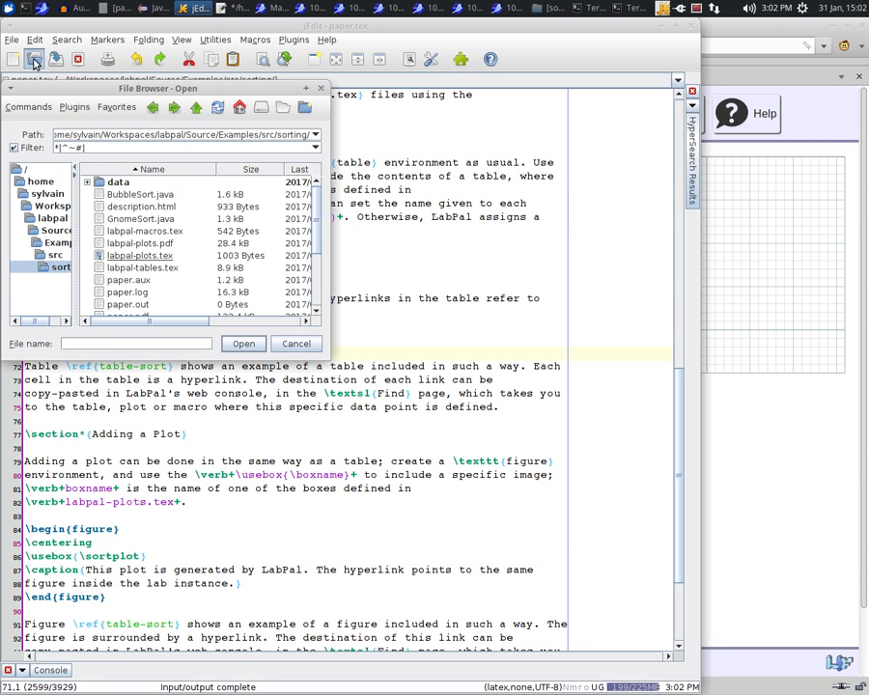
double_click(162, 268)
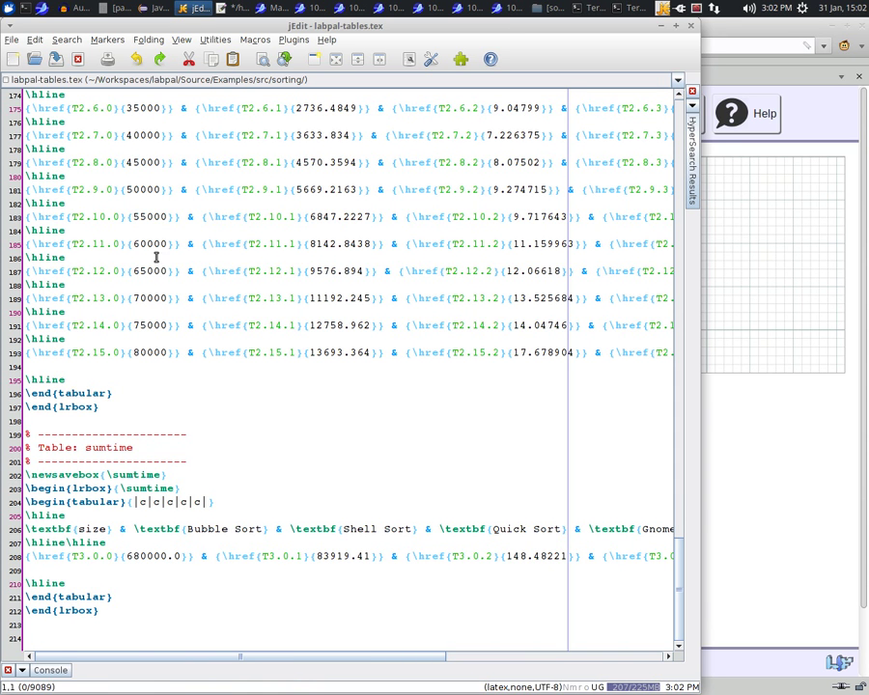
left_click(63, 82)
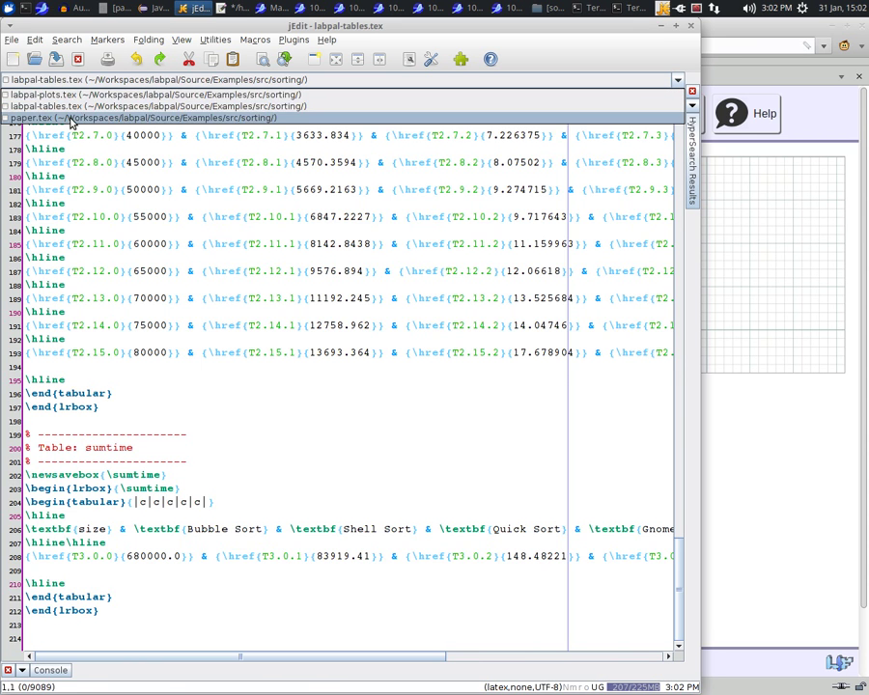
left_click(71, 117)
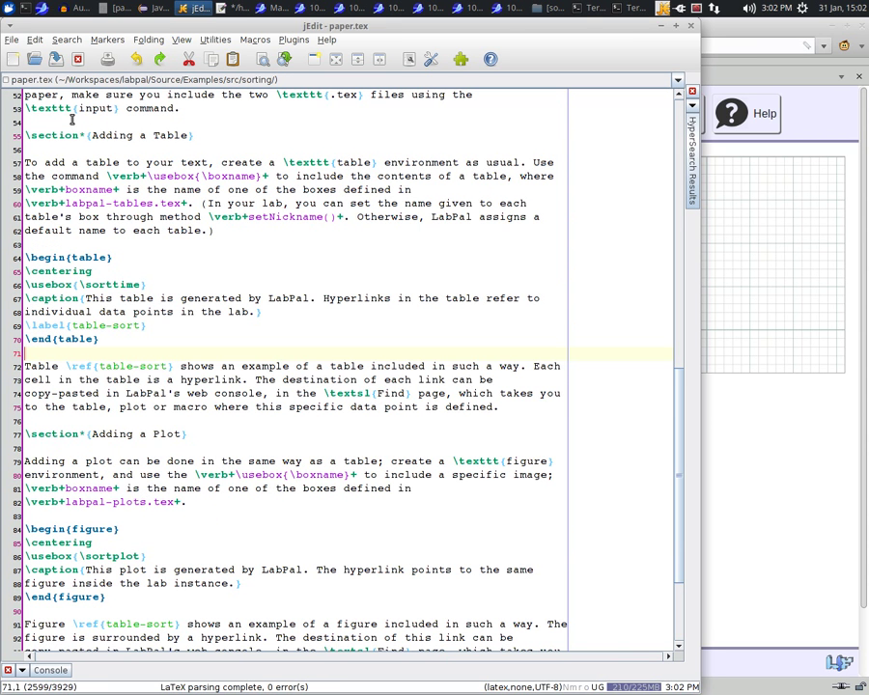
left_click(201, 393)
left_click_drag(23, 259, 119, 338)
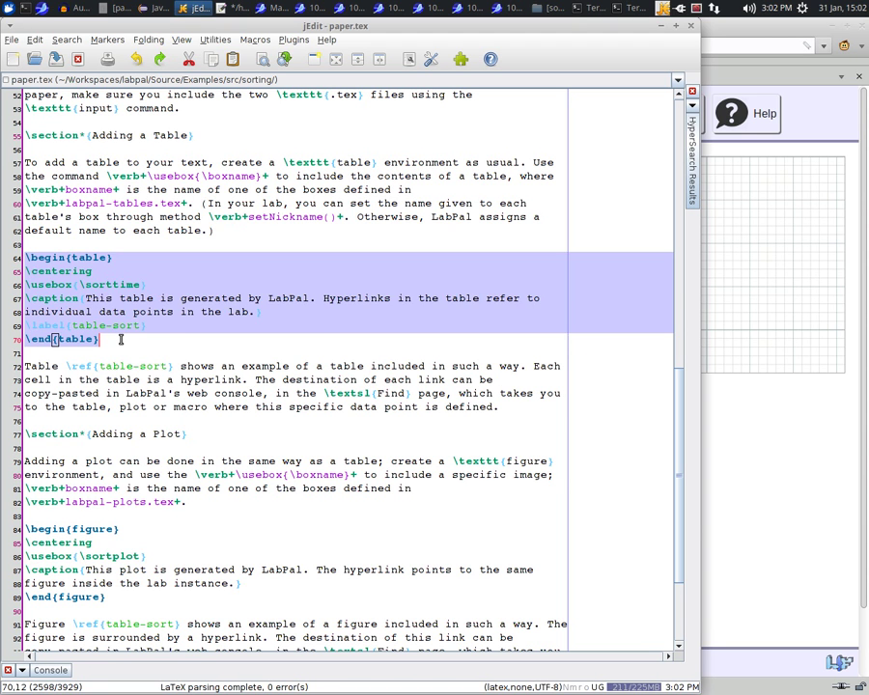
left_click(121, 339)
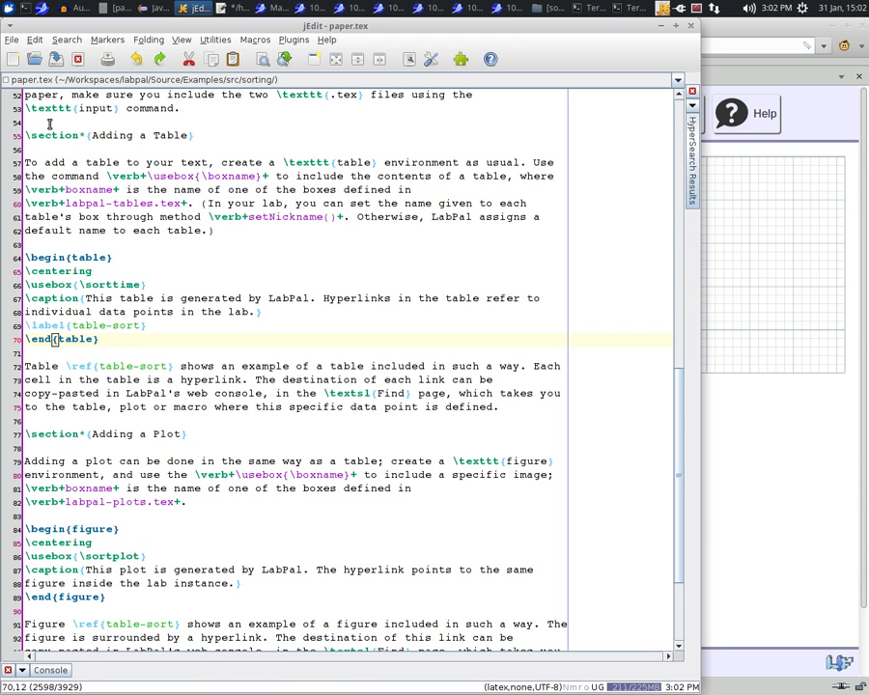
Open labpal-macros.tex, then highlight paper.tex's sentence using \slowestAlgo{} and \maxSize{}.
left_click(34, 59)
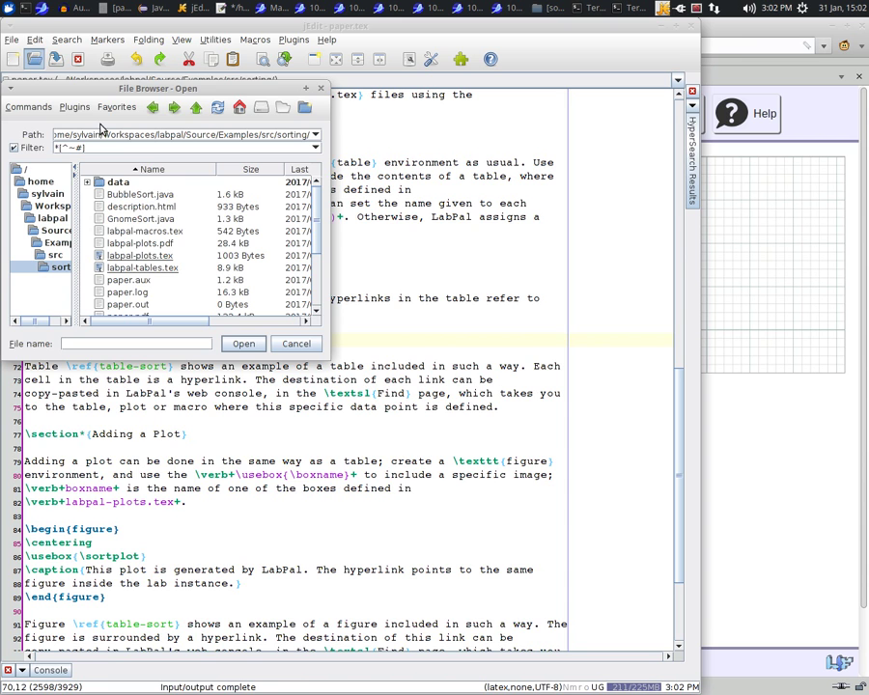
left_click(147, 233)
double_click(147, 234)
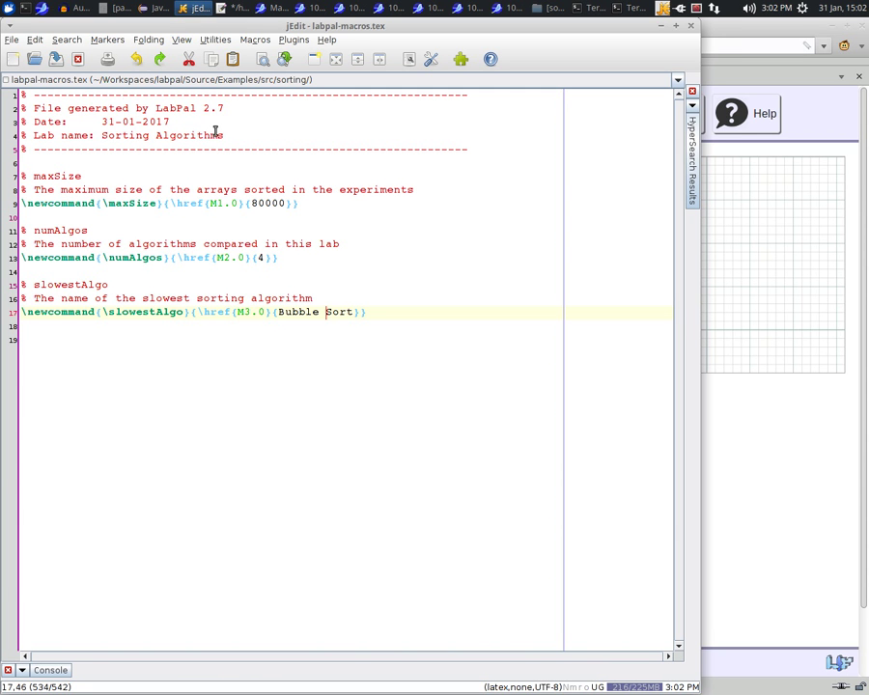
left_click(43, 79)
left_click(39, 130)
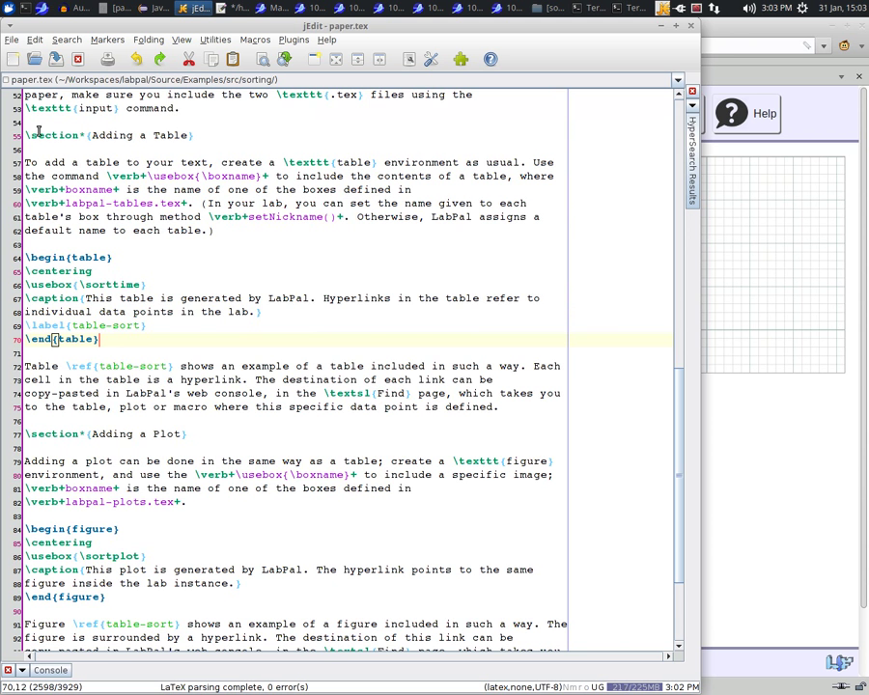
scroll(235, 473, "down", 4)
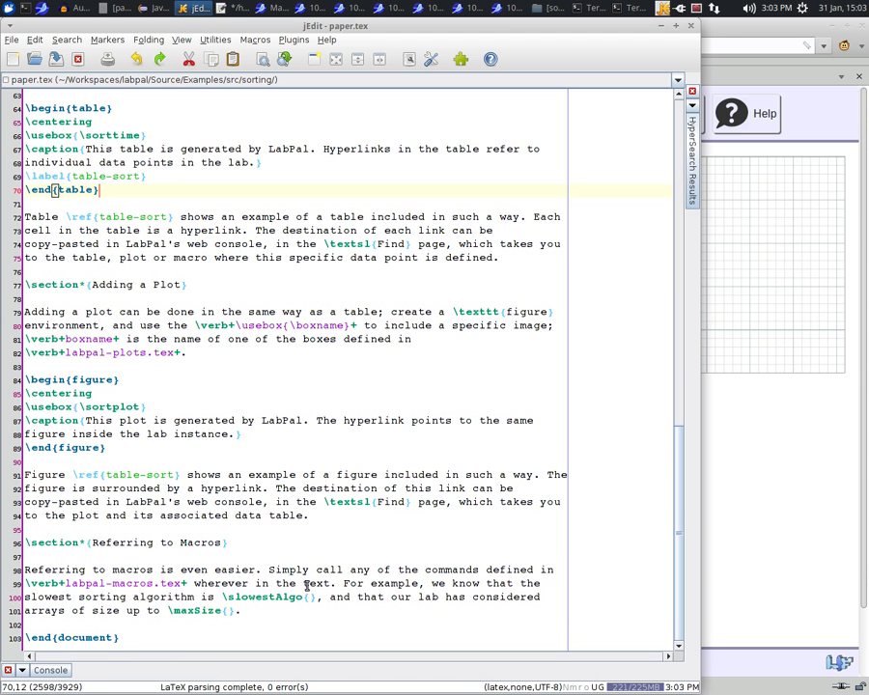
left_click_drag(343, 584, 353, 620)
left_click(353, 620)
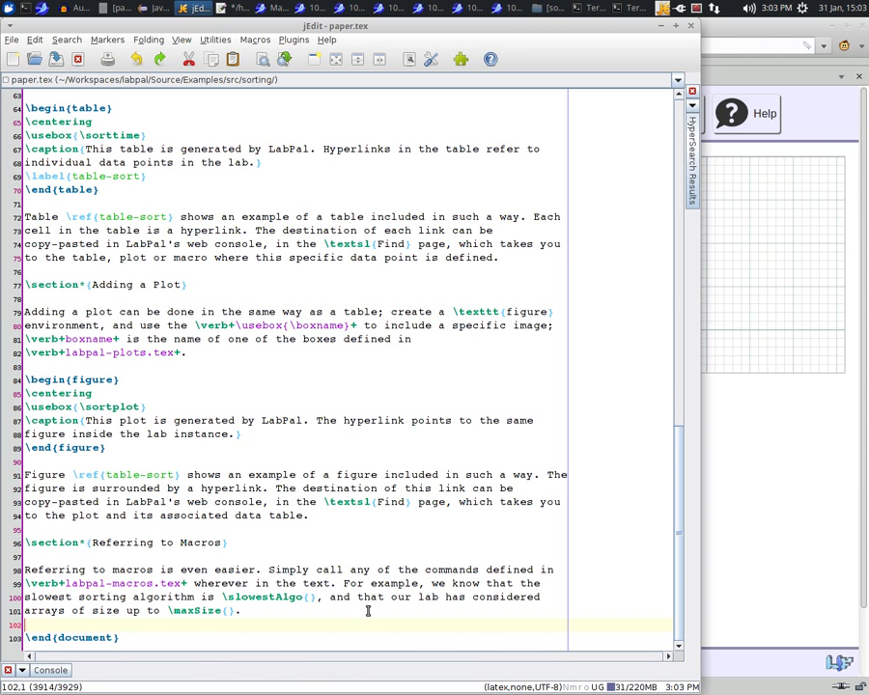
Run pdflatex paper in the sorting folder's shell to build paper.pdf.
left_click(585, 16)
left_click(660, 103)
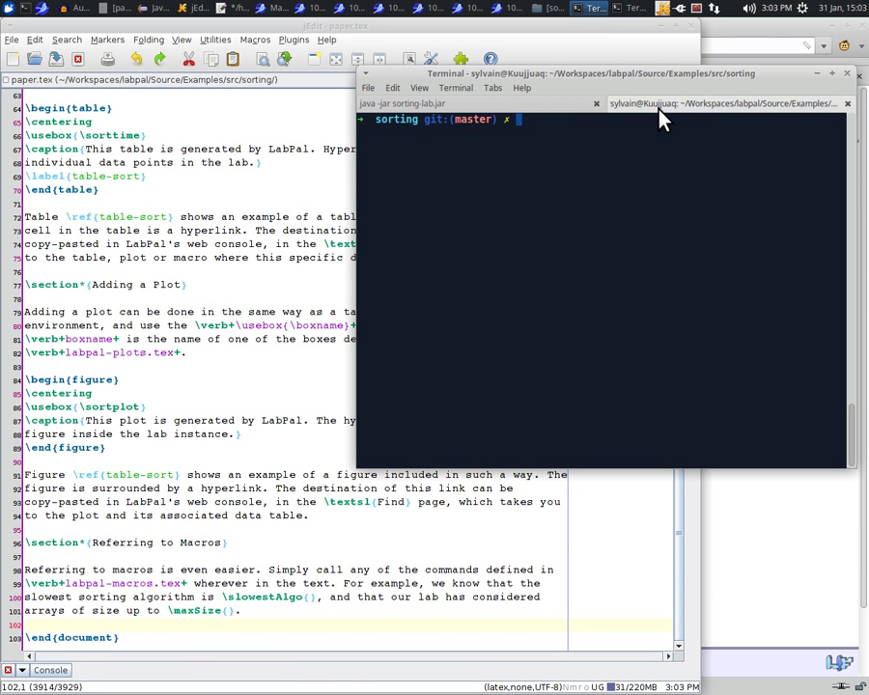
type("pdflatex paper")
key("Return")
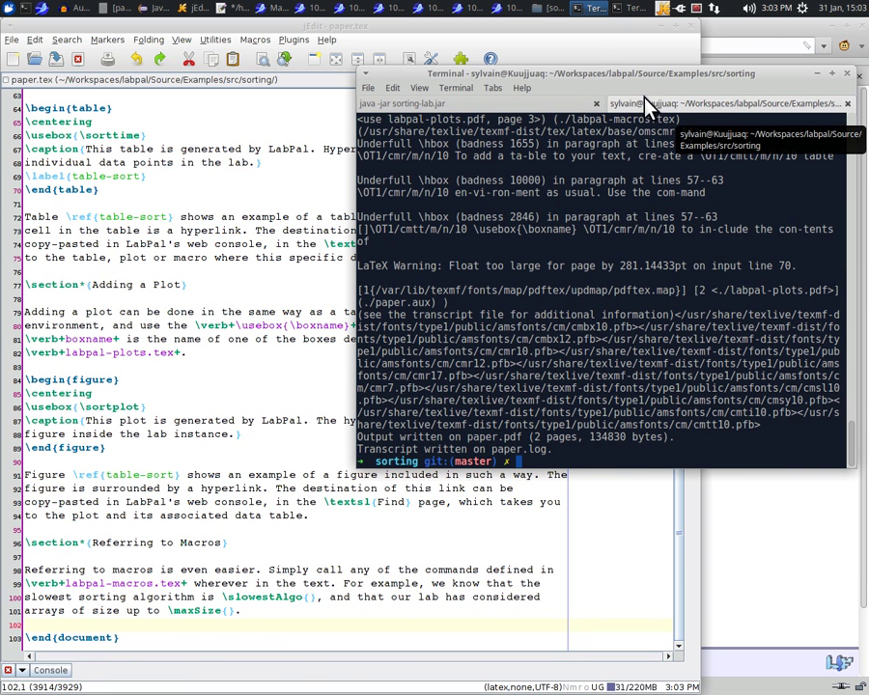
Open paper.pdf from the sorting folder in Atril and view page 2.
left_click(554, 8)
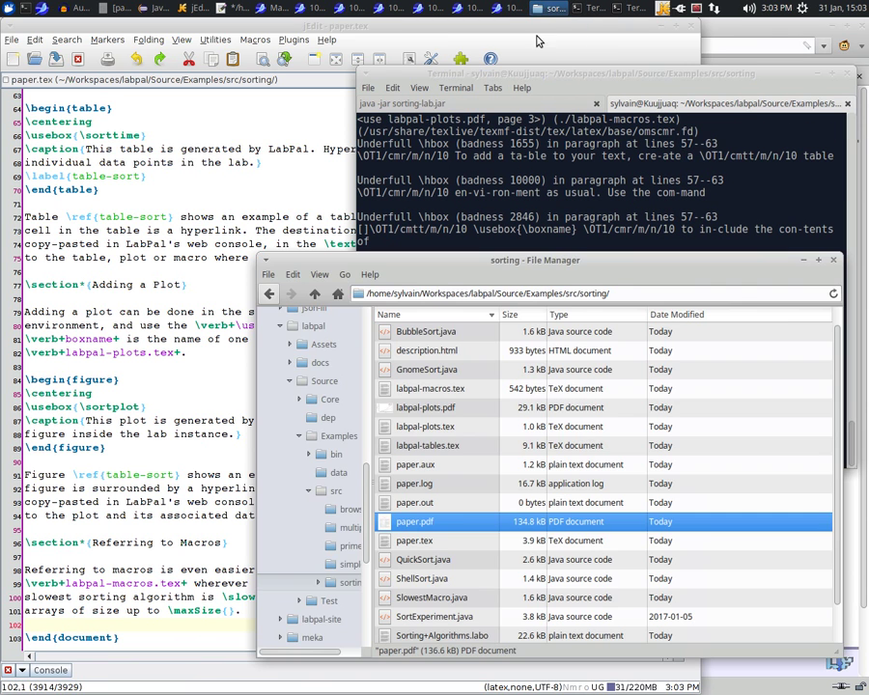
double_click(427, 528)
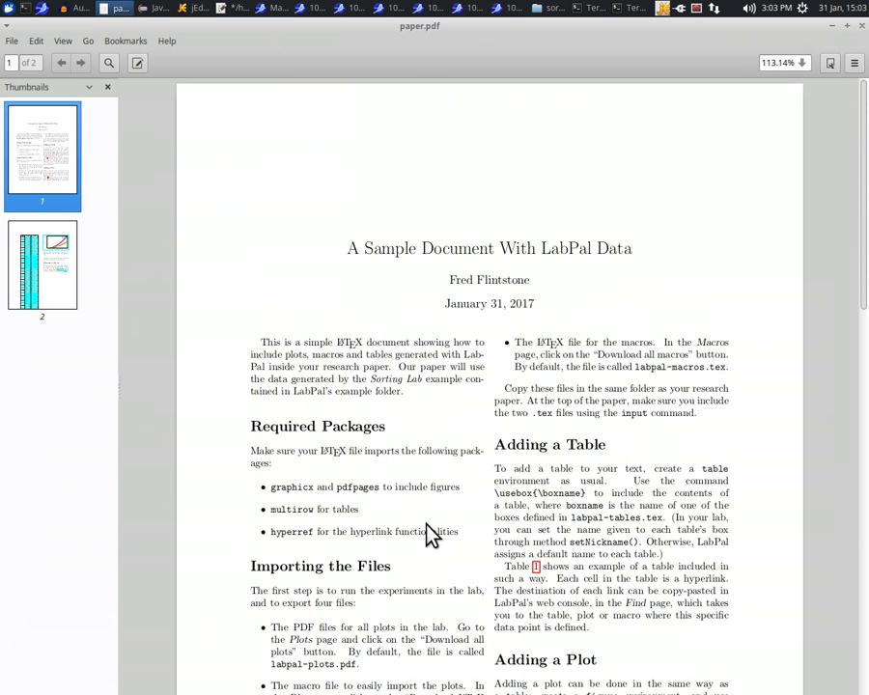
left_click(64, 282)
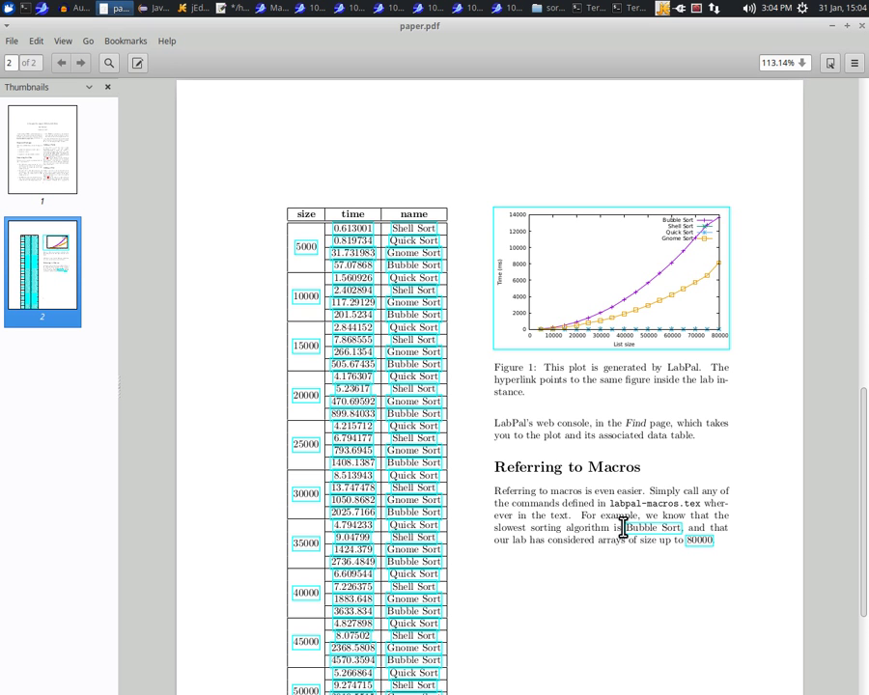
left_click_drag(615, 528, 713, 549)
left_click(725, 577)
key("alt+Tab")
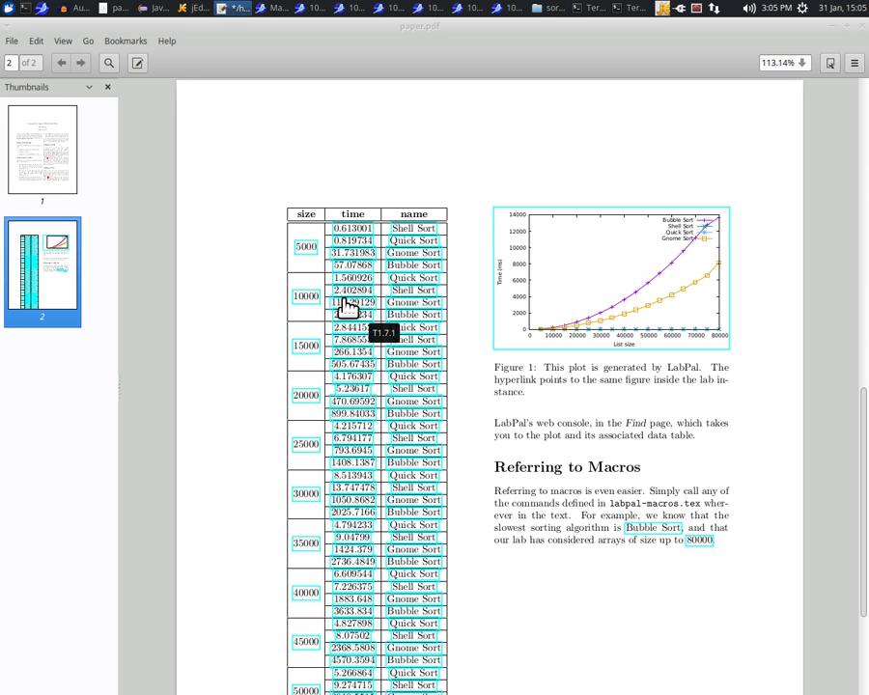
Copy the 117.29129 cell's link from paper.pdf and look up T1.7.1 on LabPal's Find page.
right_click(346, 301)
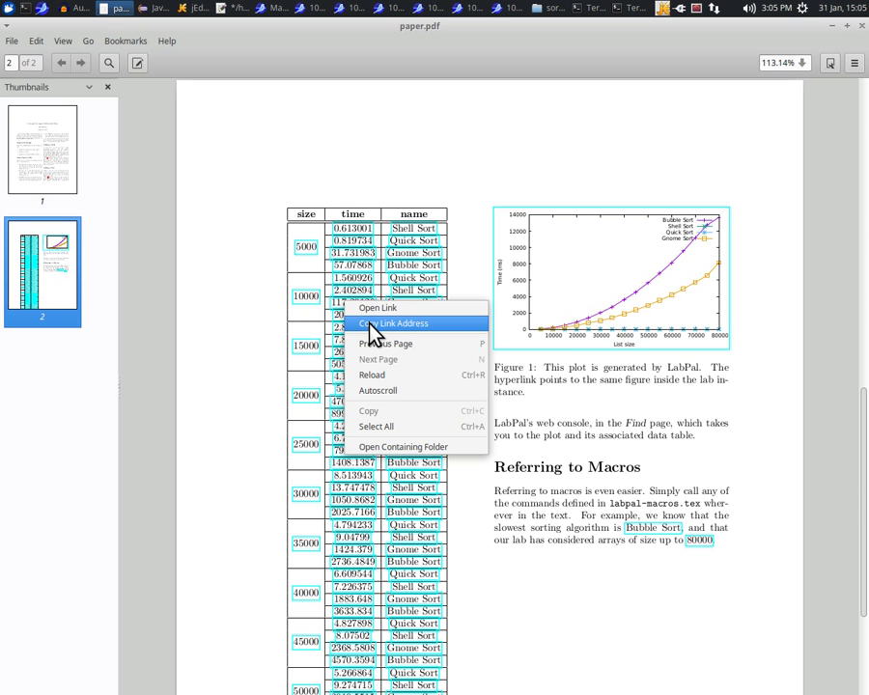
left_click(370, 324)
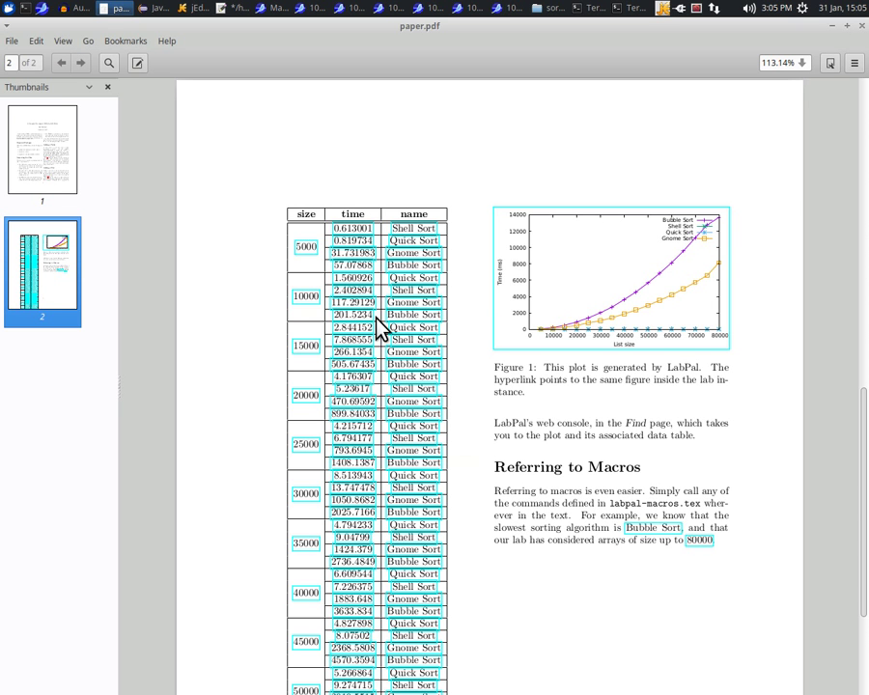
left_click(267, 10)
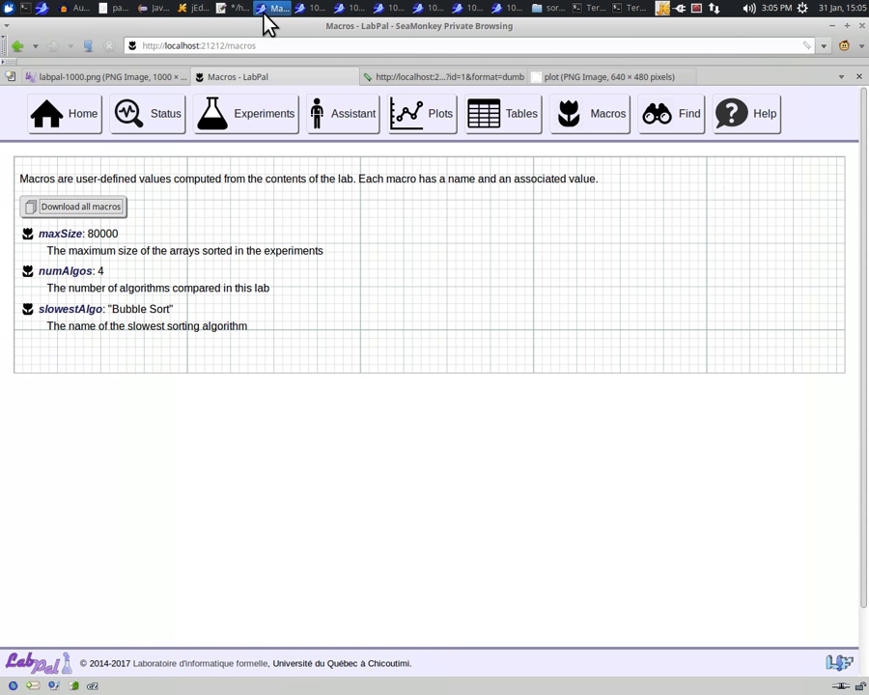
left_click(690, 122)
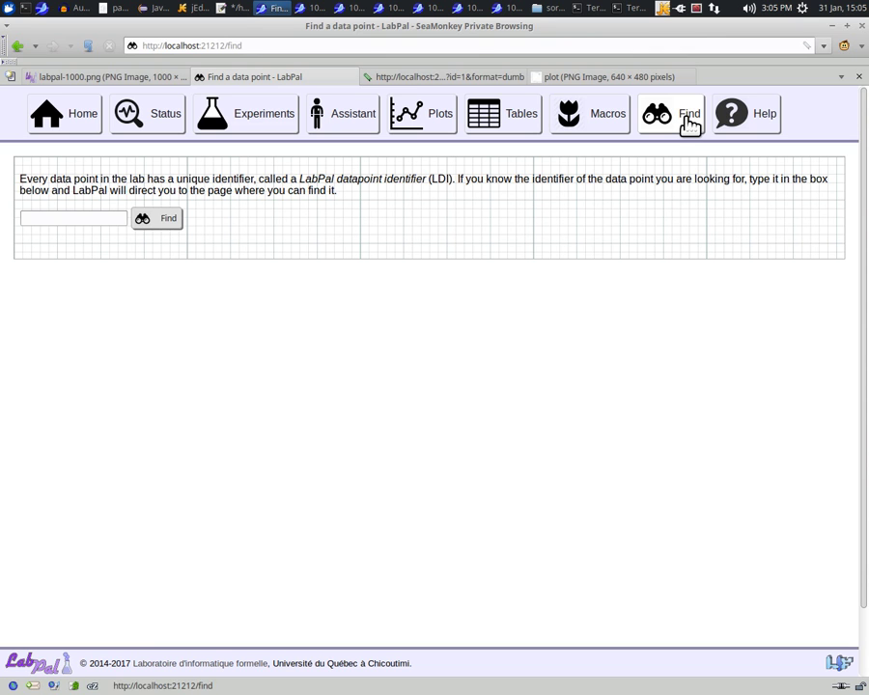
left_click(54, 219)
type("T1.7.1")
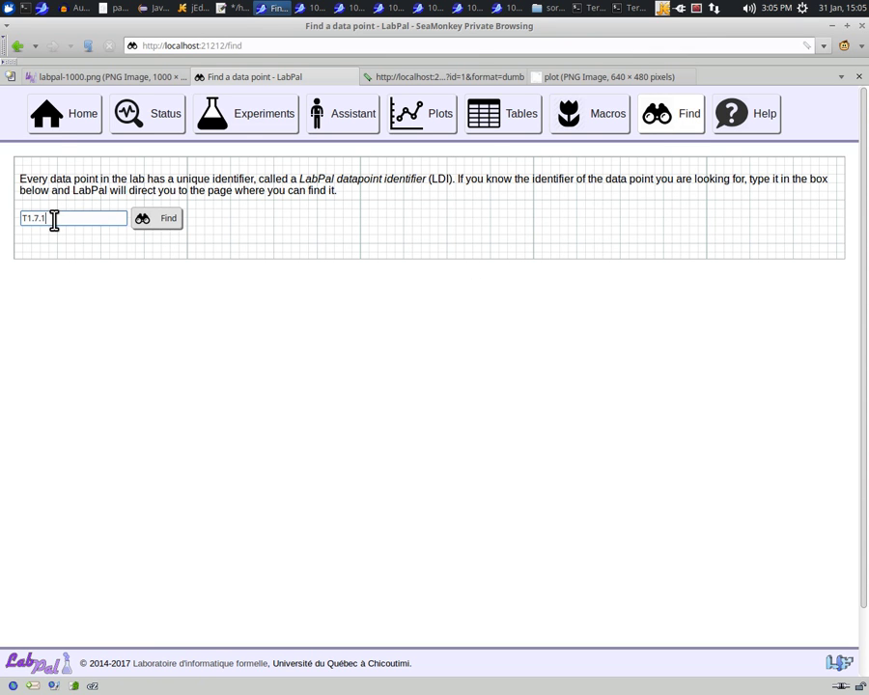
left_click(165, 232)
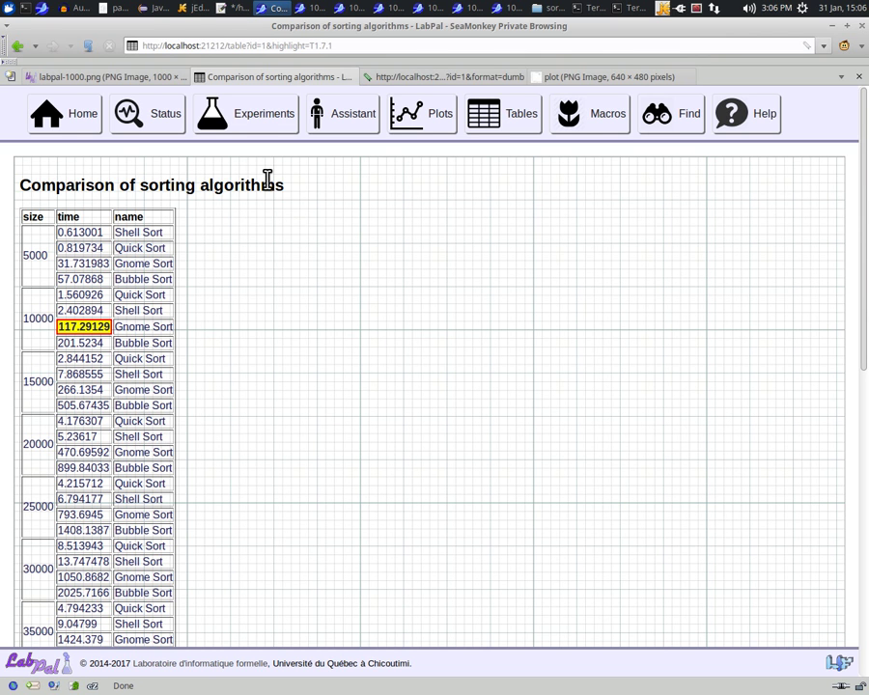
Copy the plot's link from paper.pdf and look up P1.0 to show the Sorting time per algorithm plot.
left_click(112, 9)
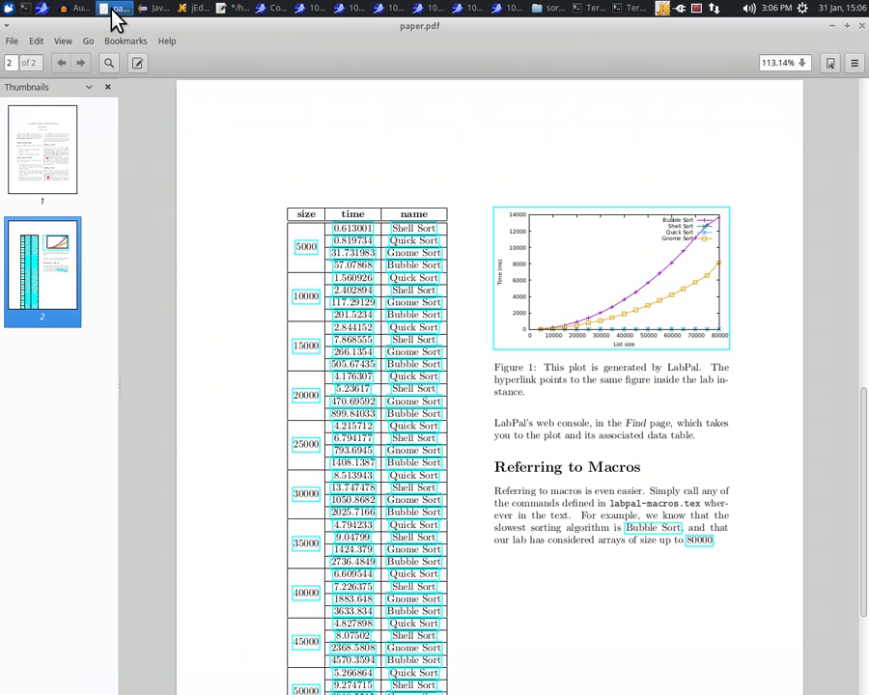
right_click(593, 285)
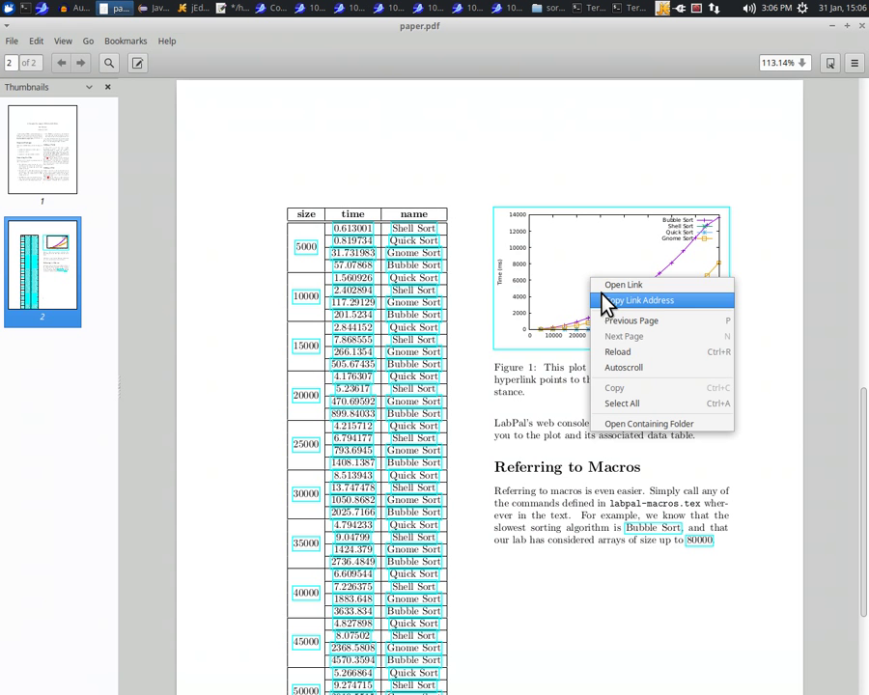
left_click(610, 296)
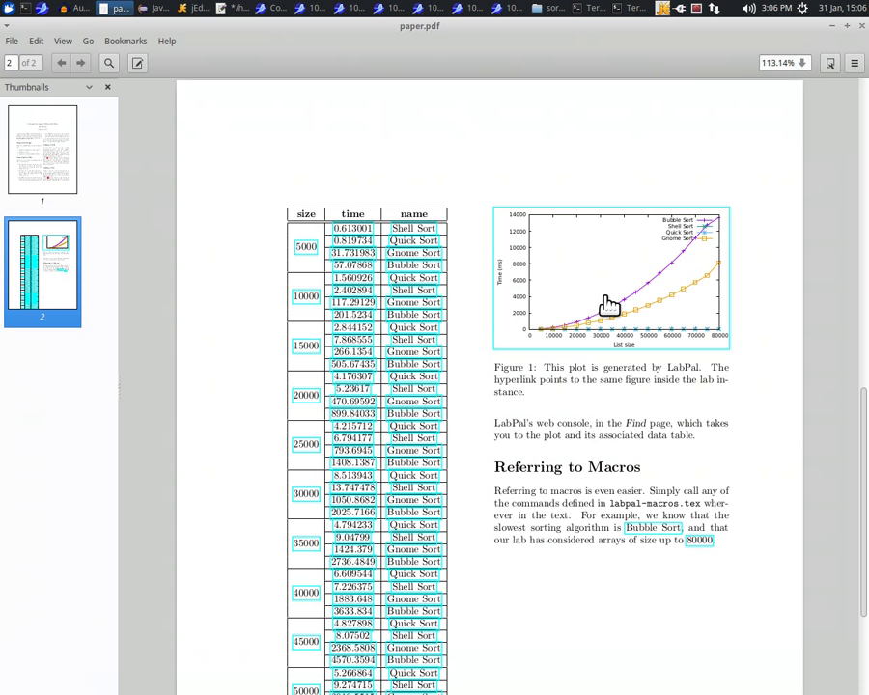
left_click(262, 10)
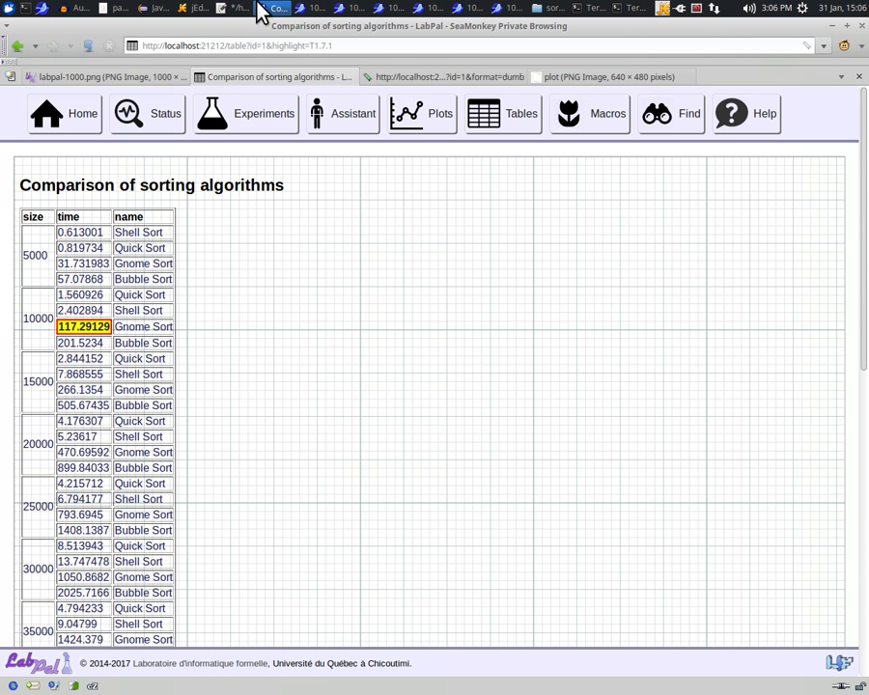
left_click(666, 119)
left_click(112, 218)
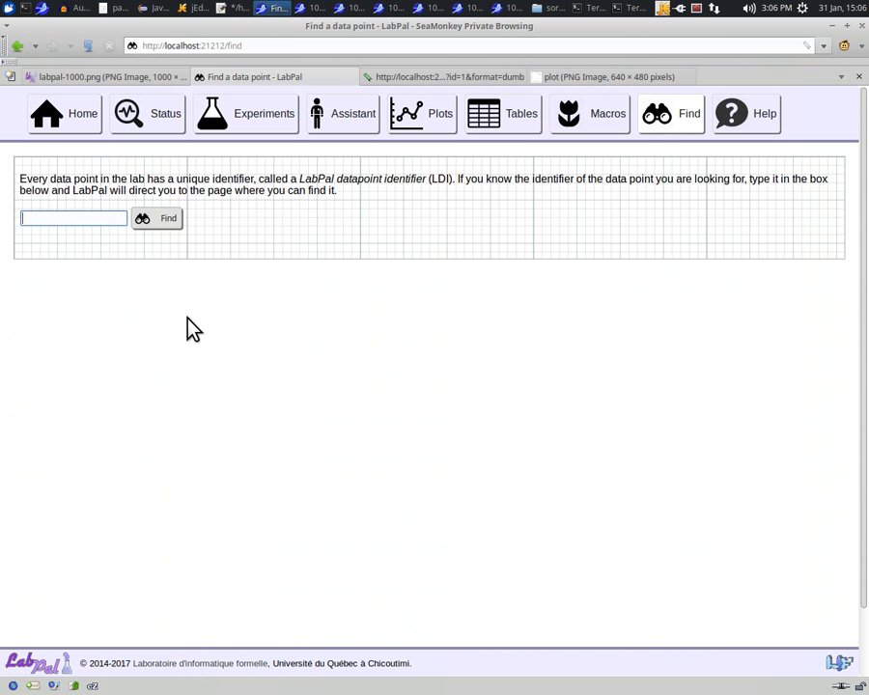
type("P1.0")
left_click(154, 226)
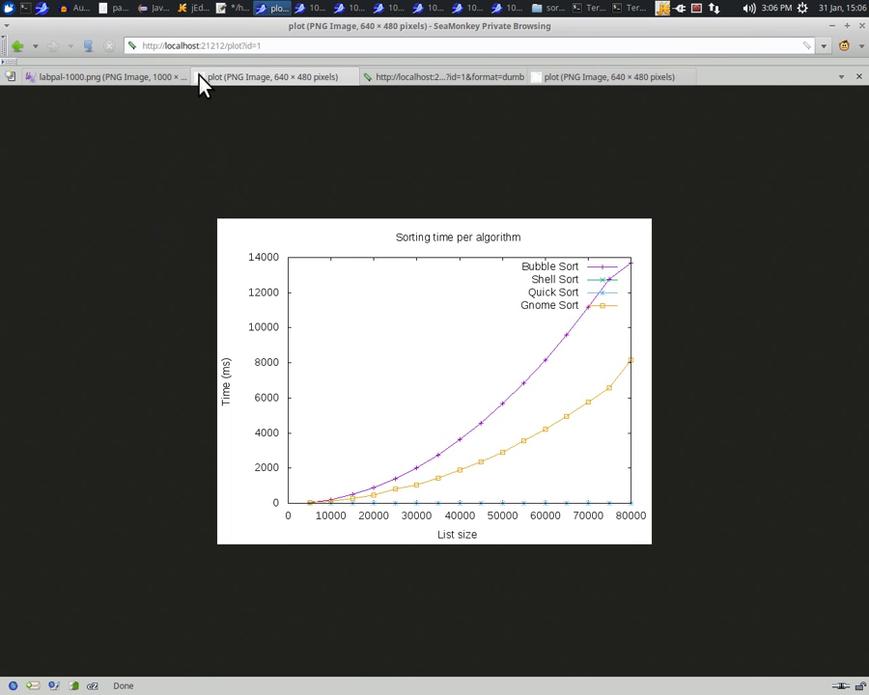
Copy the Bubble Sort link from paper.pdf and look up M3.0, highlighting the slowestAlgo macro.
left_click(116, 9)
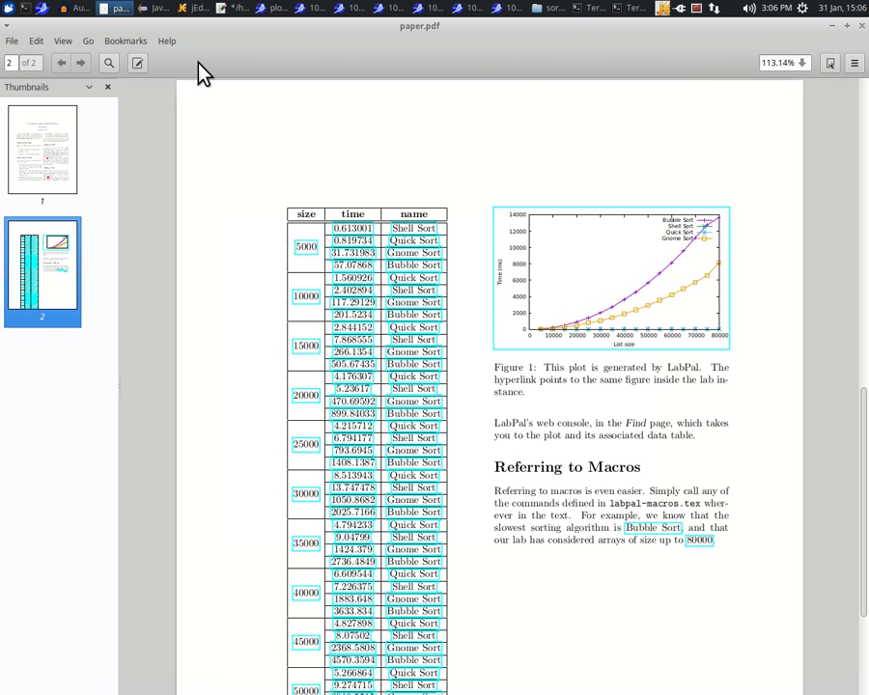
right_click(655, 534)
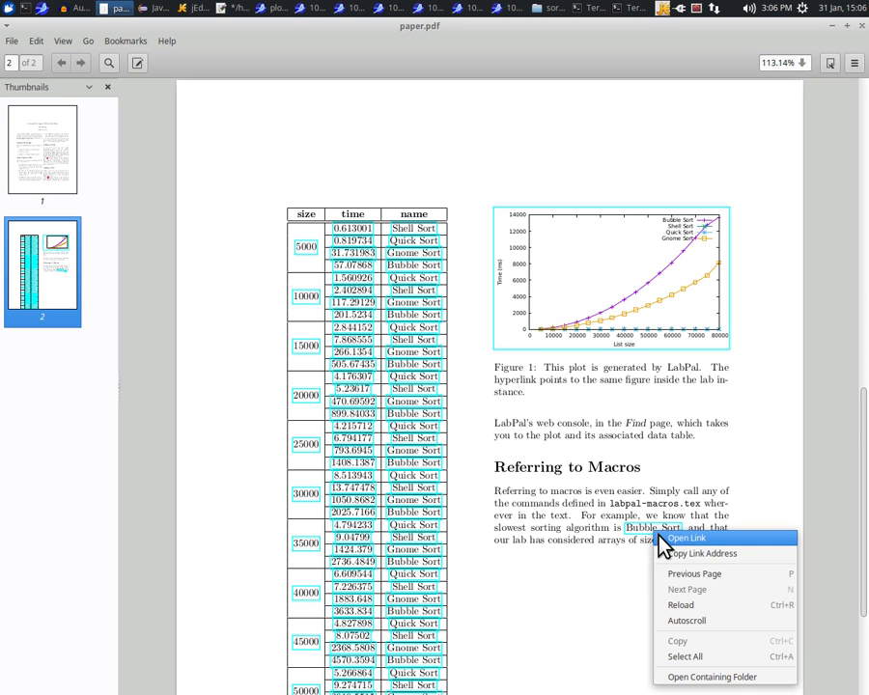
left_click(676, 554)
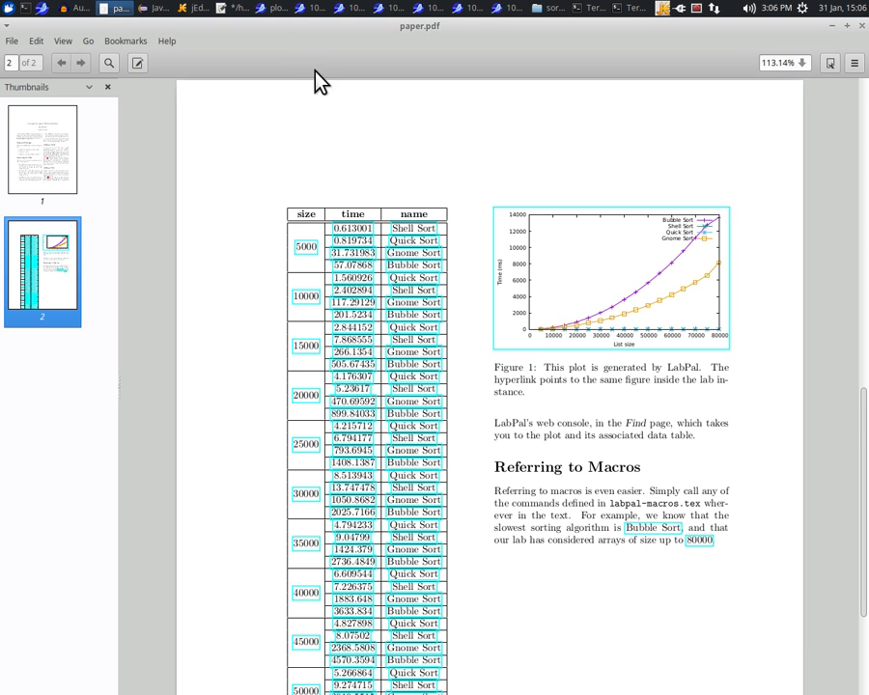
left_click(276, 16)
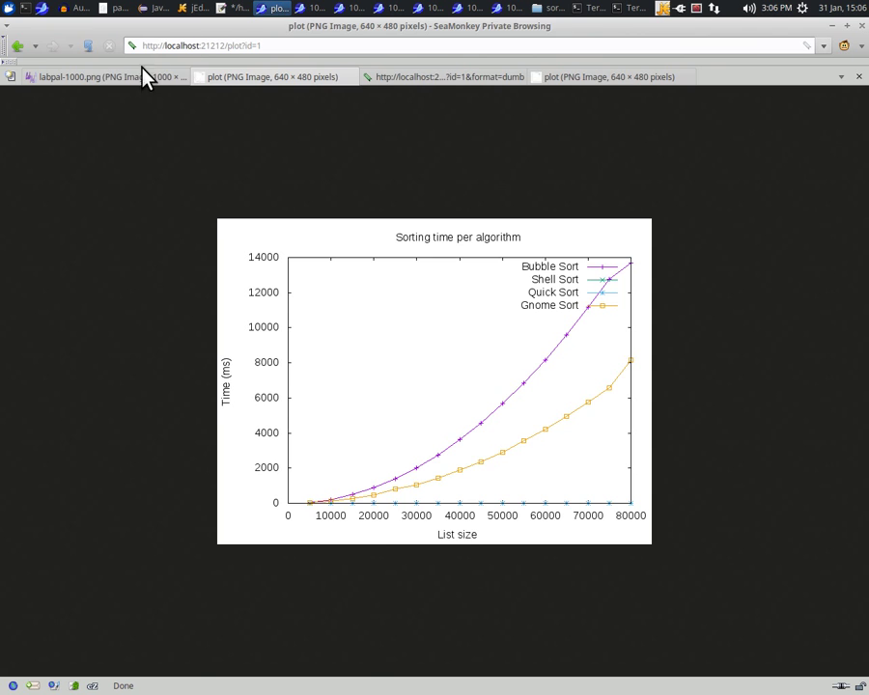
left_click(17, 45)
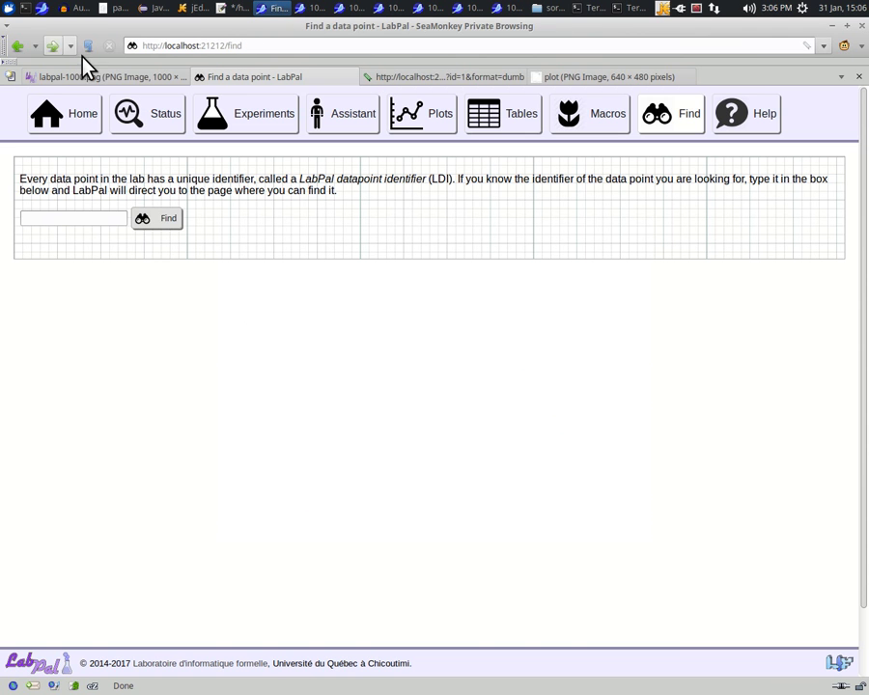
left_click(84, 220)
type("M3.0")
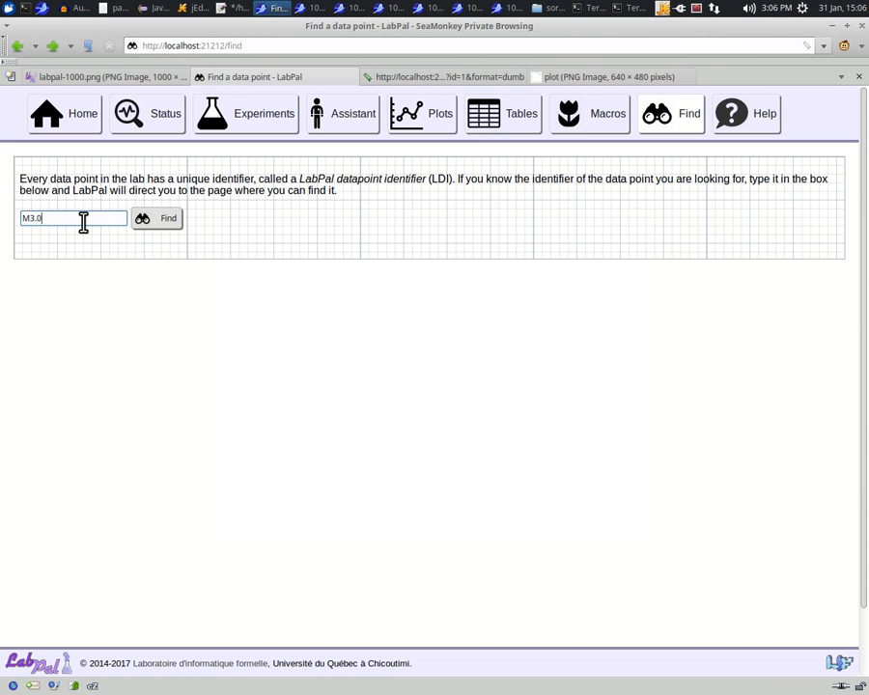
left_click(159, 220)
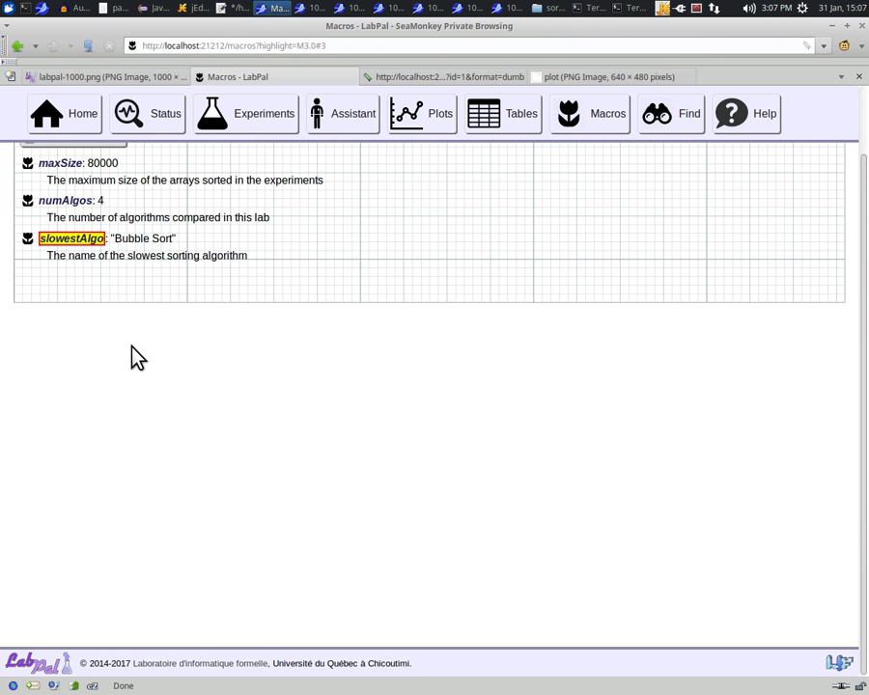
Trace the 2.402894 Shell Sort time in Comparison of sorting algorithms to experiment #6, then return to Tables.
left_click(503, 113)
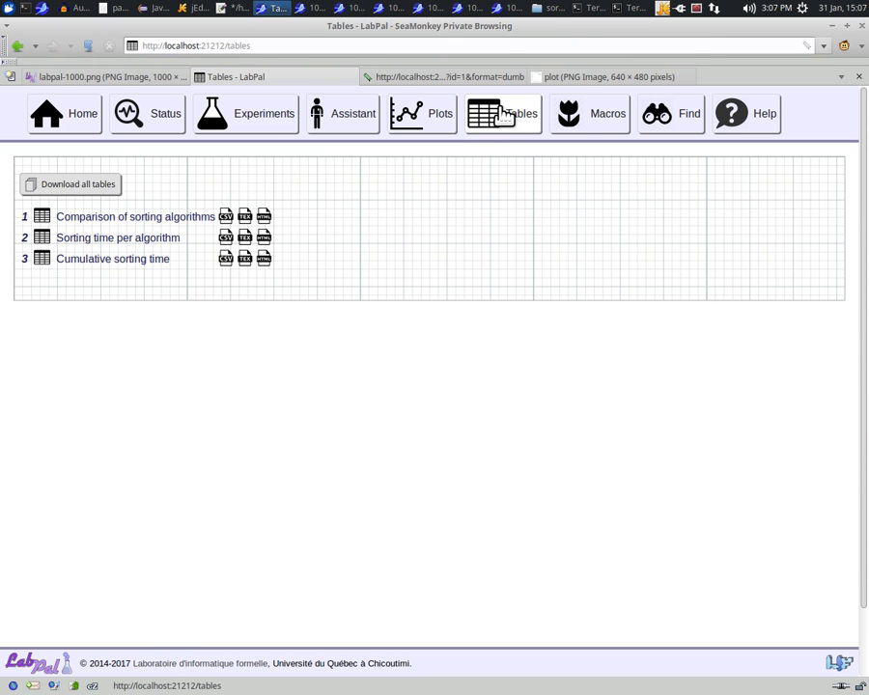
left_click(124, 221)
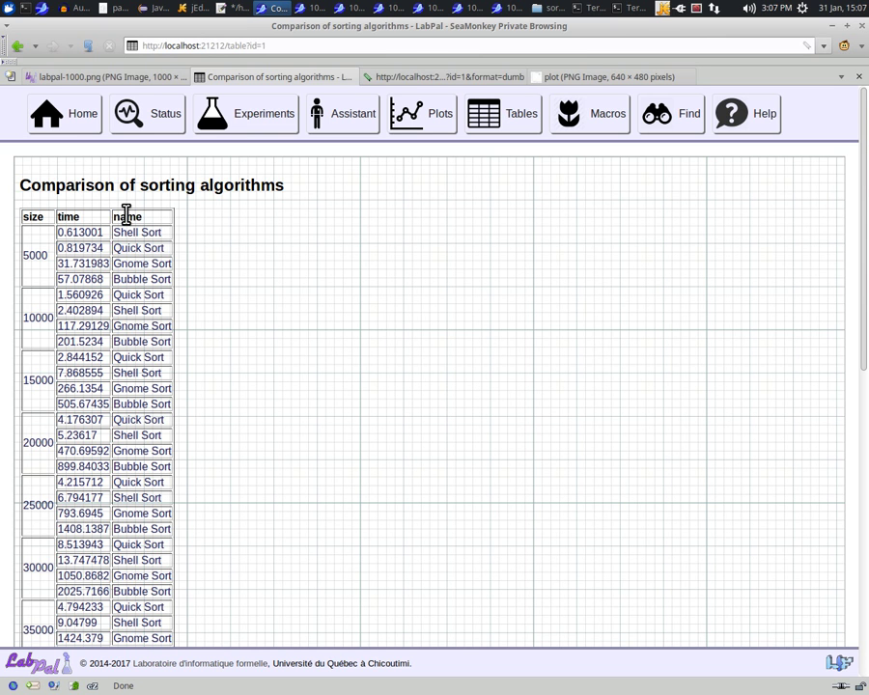
left_click(94, 309)
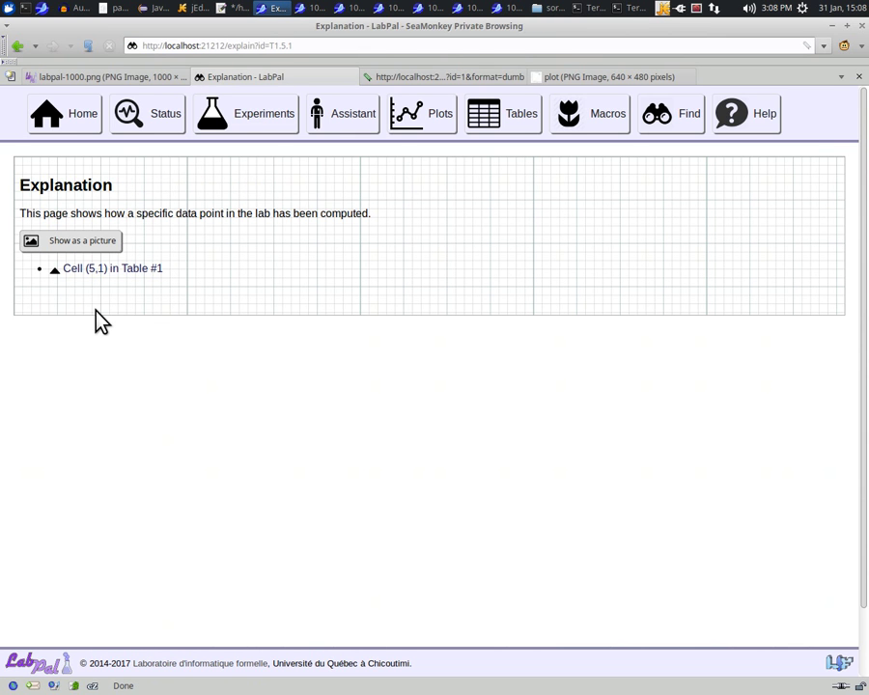
left_click(55, 271)
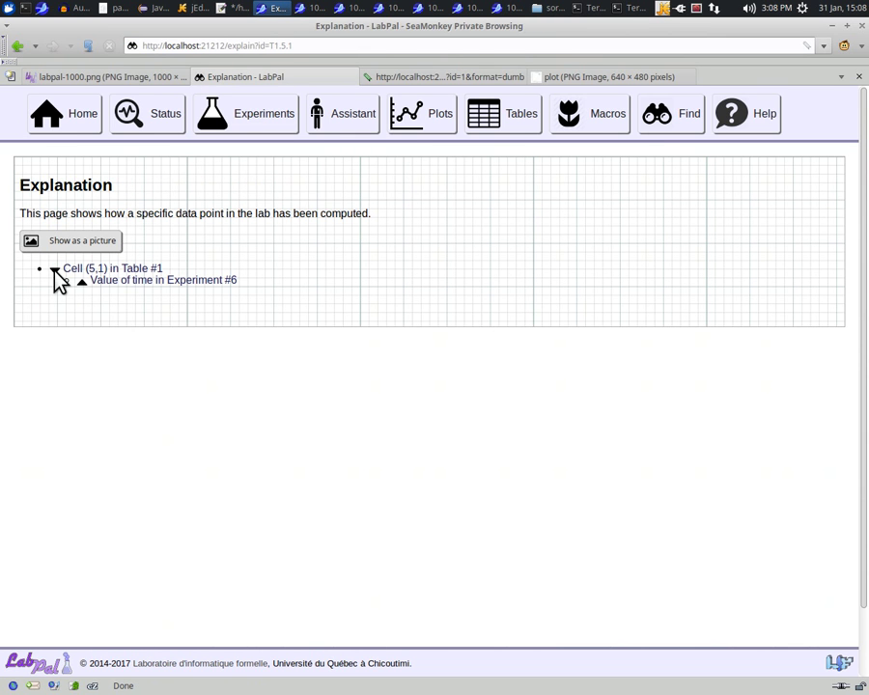
left_click(215, 281)
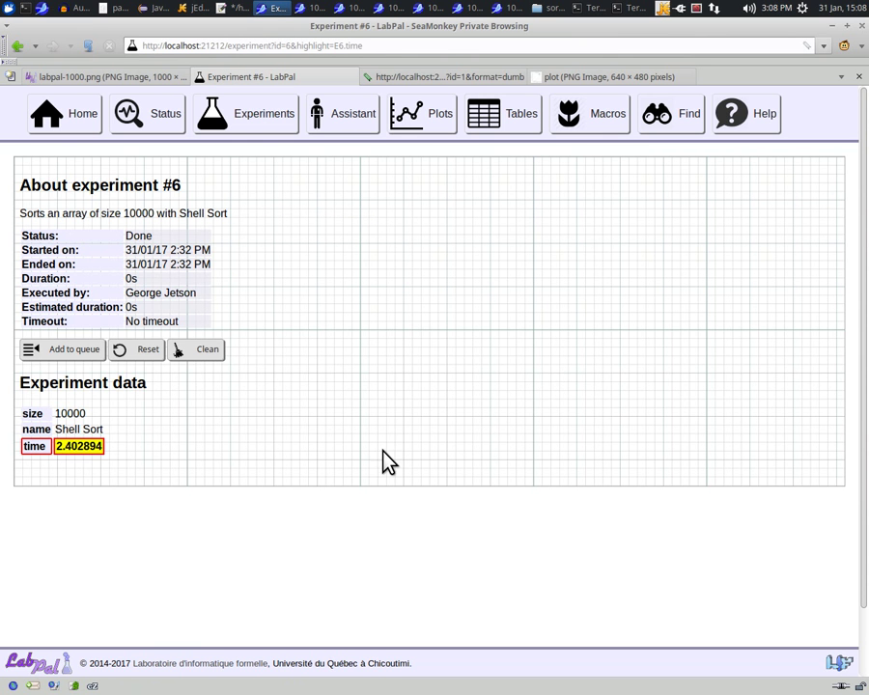
left_click(495, 114)
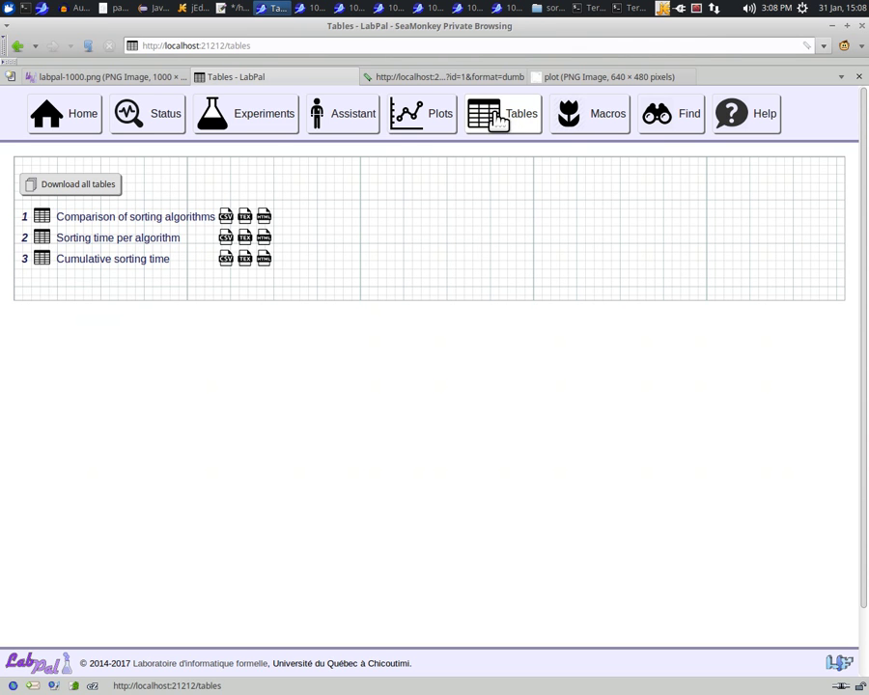
Open Cumulative sorting time and fully expand the derivation of the 148.48221 Shell Sort cell.
left_click(116, 260)
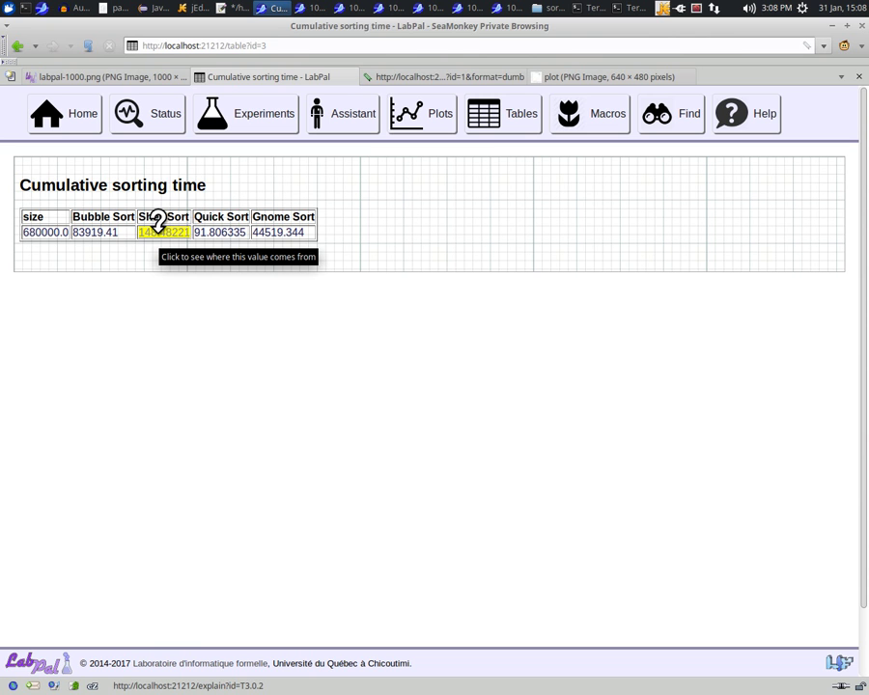
left_click(157, 223)
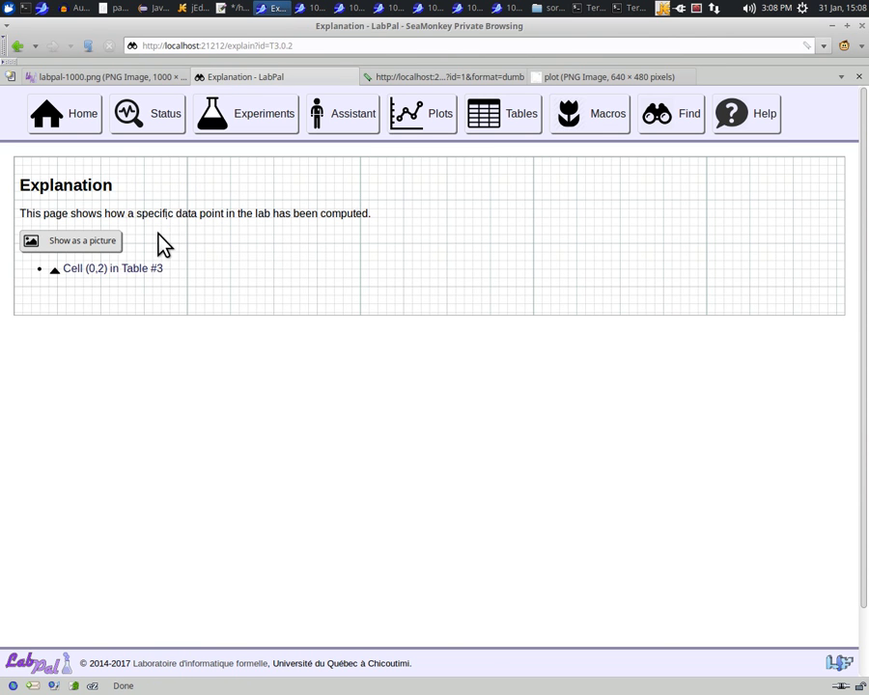
left_click(54, 270)
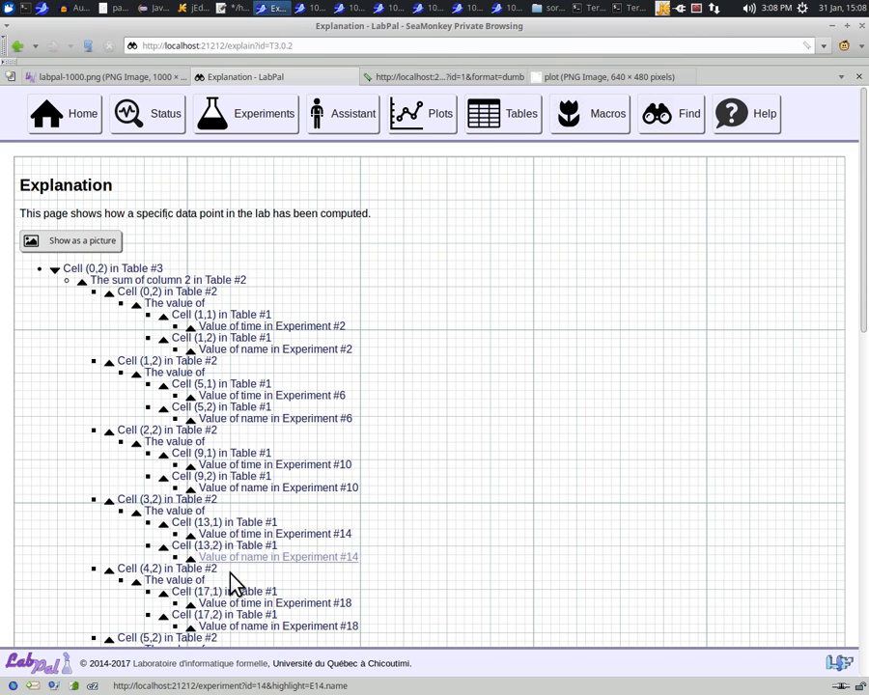
Show the derivation as a provenance graph and inspect Table #2's summed column via the sum node.
left_click(90, 253)
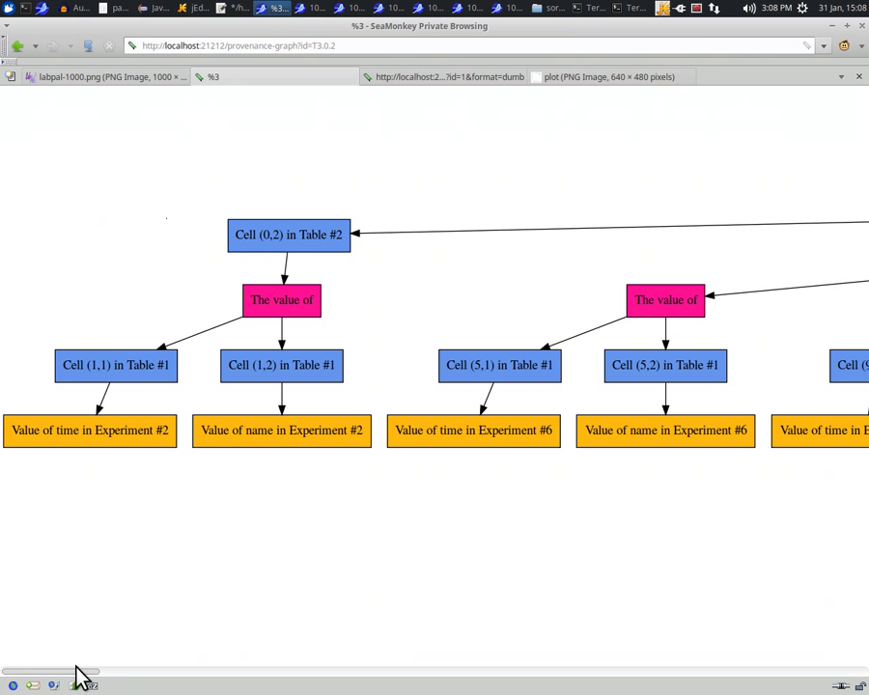
left_click_drag(77, 672, 471, 640)
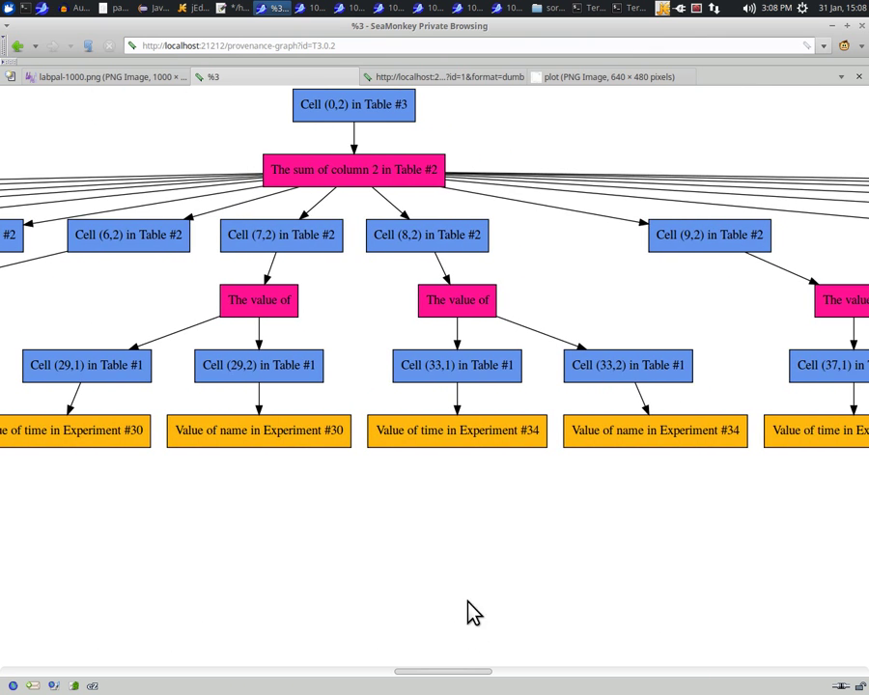
key("alt+Tab")
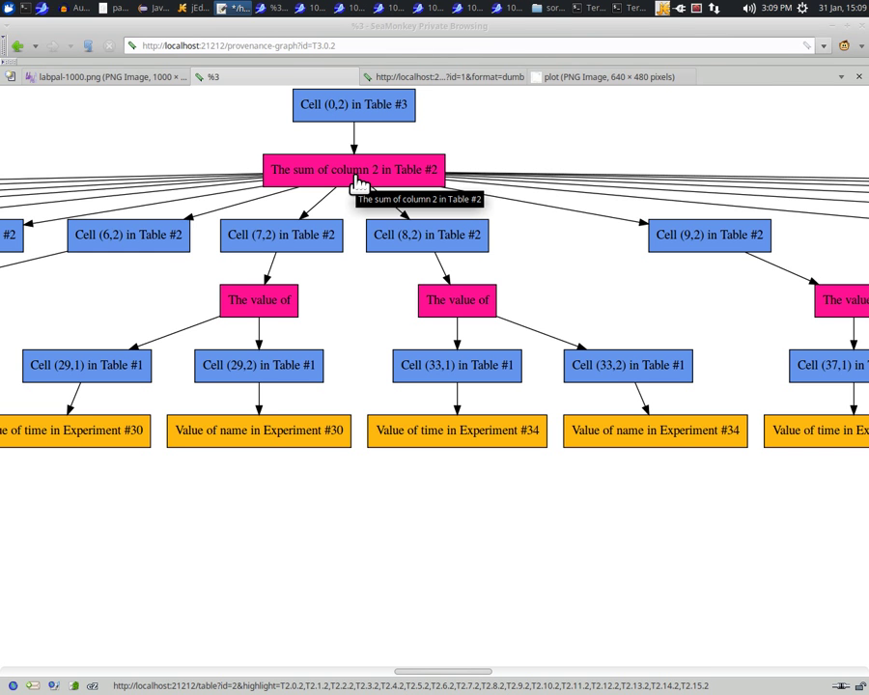
left_click(356, 180)
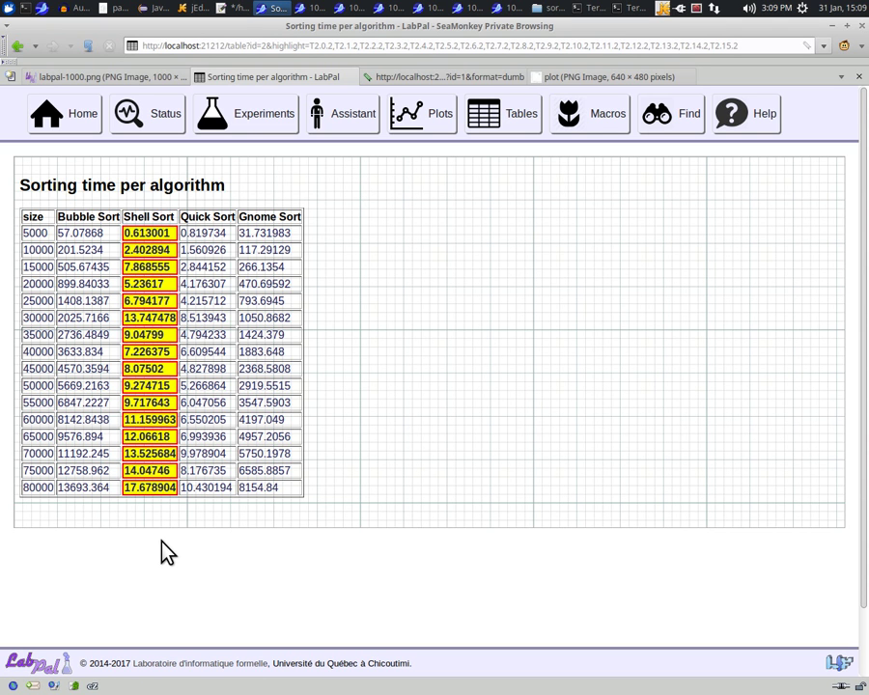
left_click(16, 45)
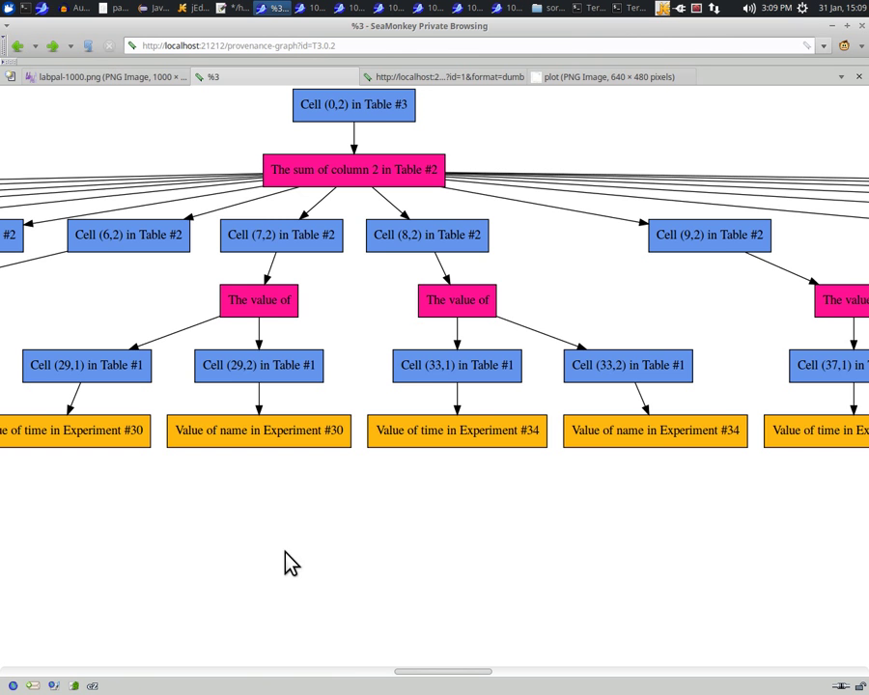
From the graph's Table #1 node, open the explanation for the 2.402894 Shell Sort cell.
left_click_drag(435, 679, 170, 681)
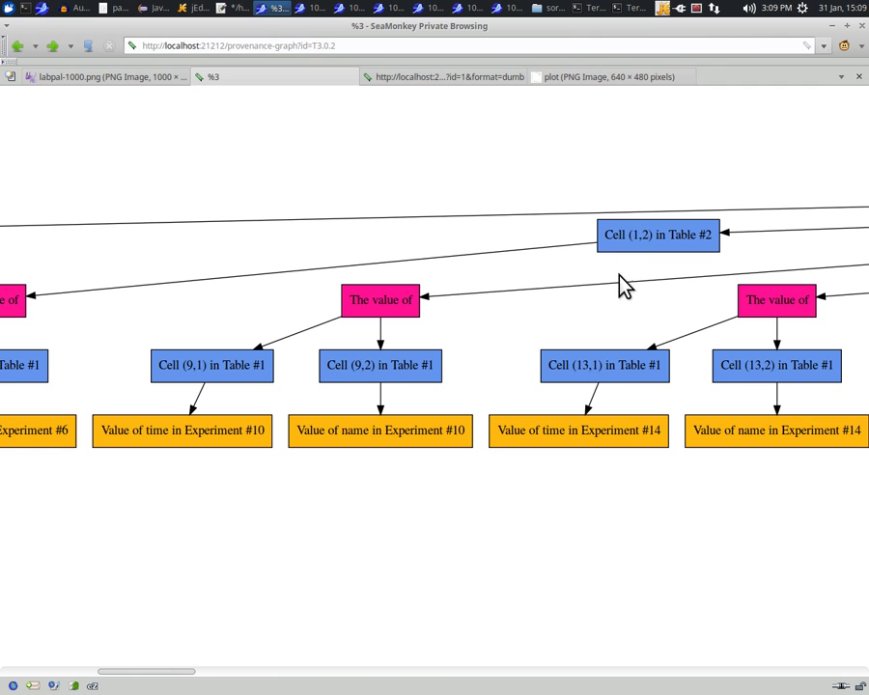
left_click_drag(140, 675, 74, 679)
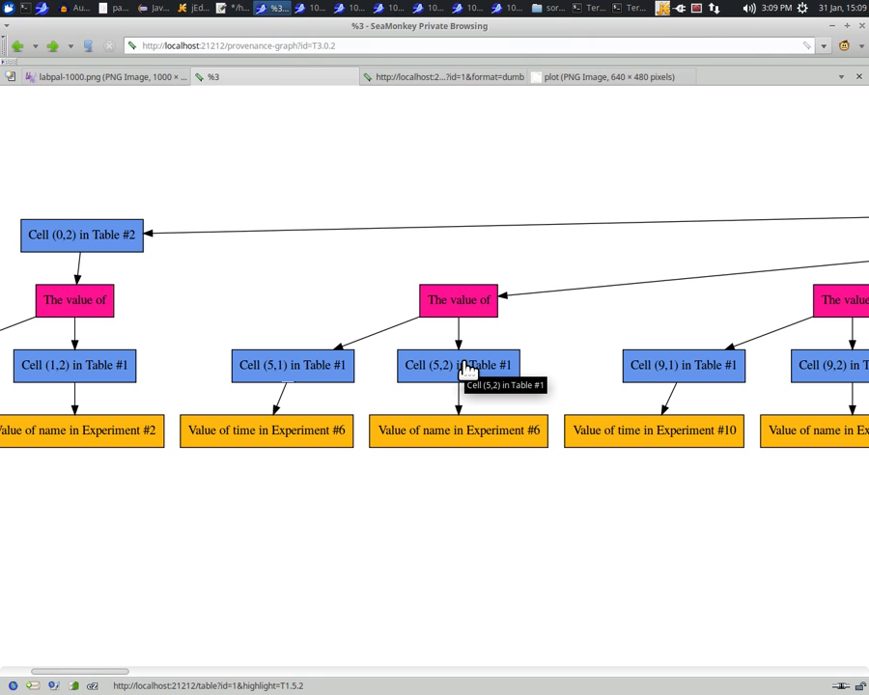
left_click(461, 298)
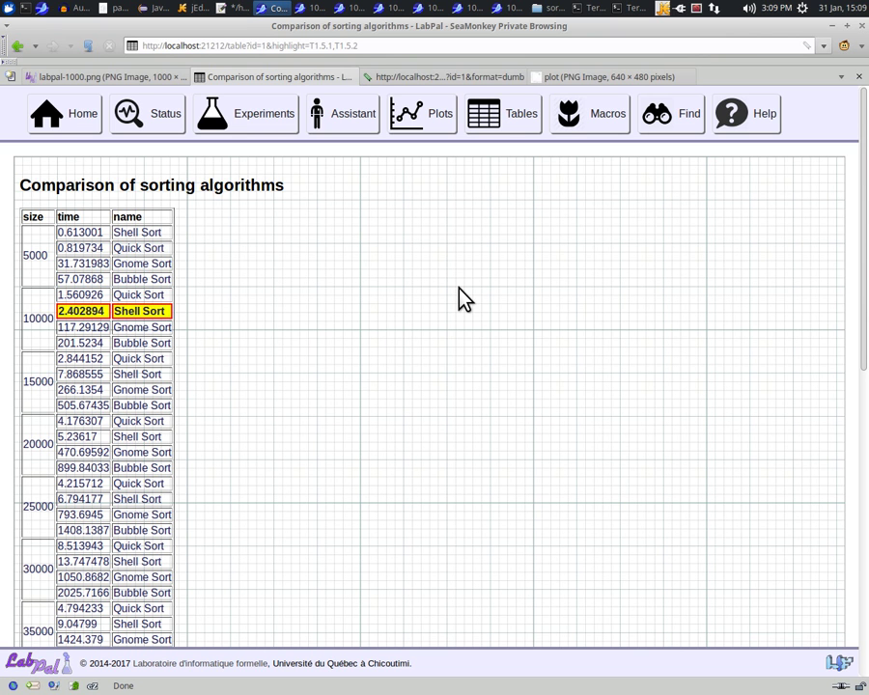
left_click(85, 303)
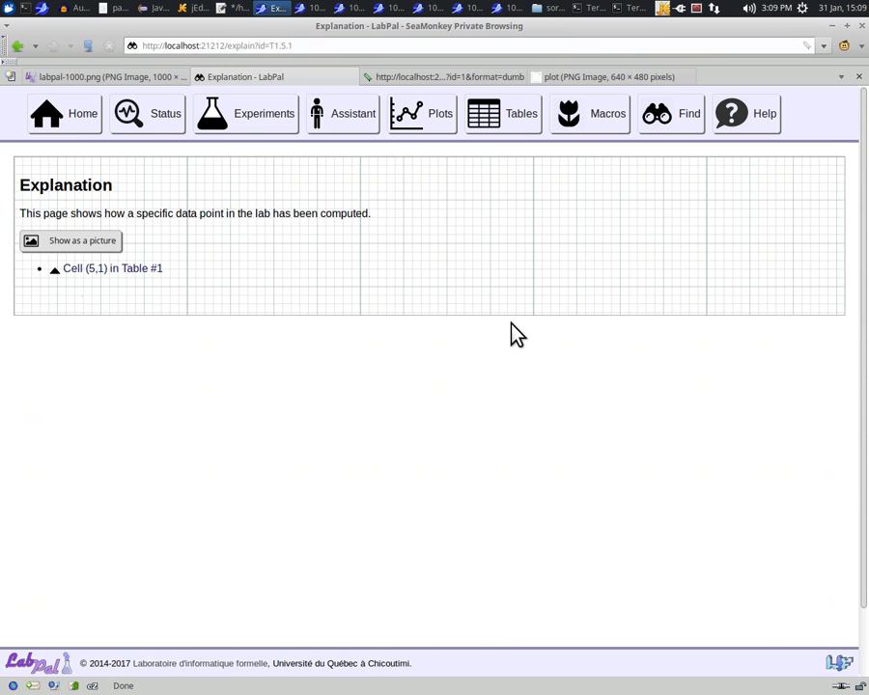
Expand Cell (5,1)'s explanation and open experiment #6, the size 10000 Shell Sort run.
left_click(55, 271)
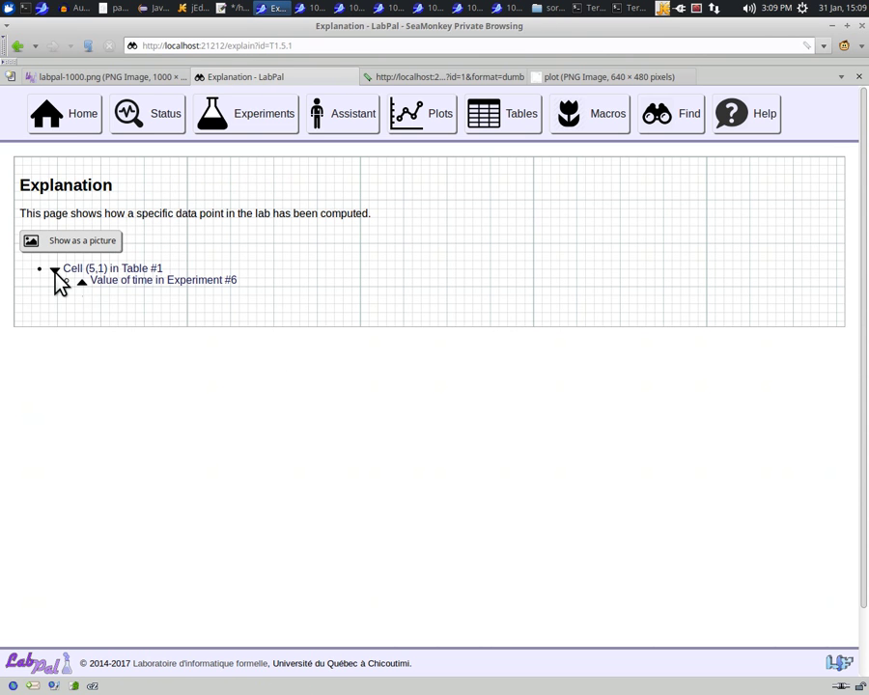
left_click(156, 284)
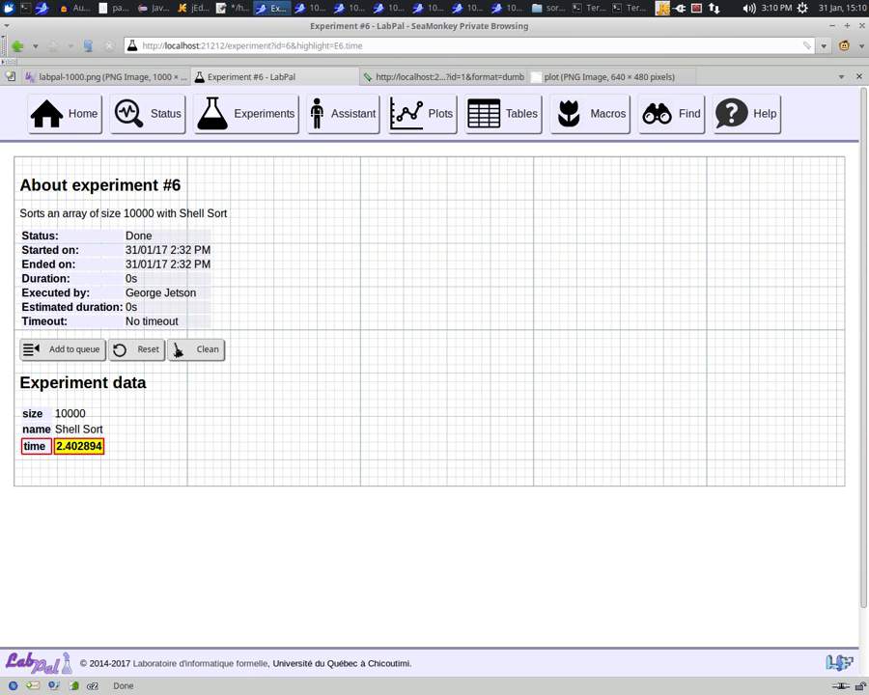
key("alt+Tab")
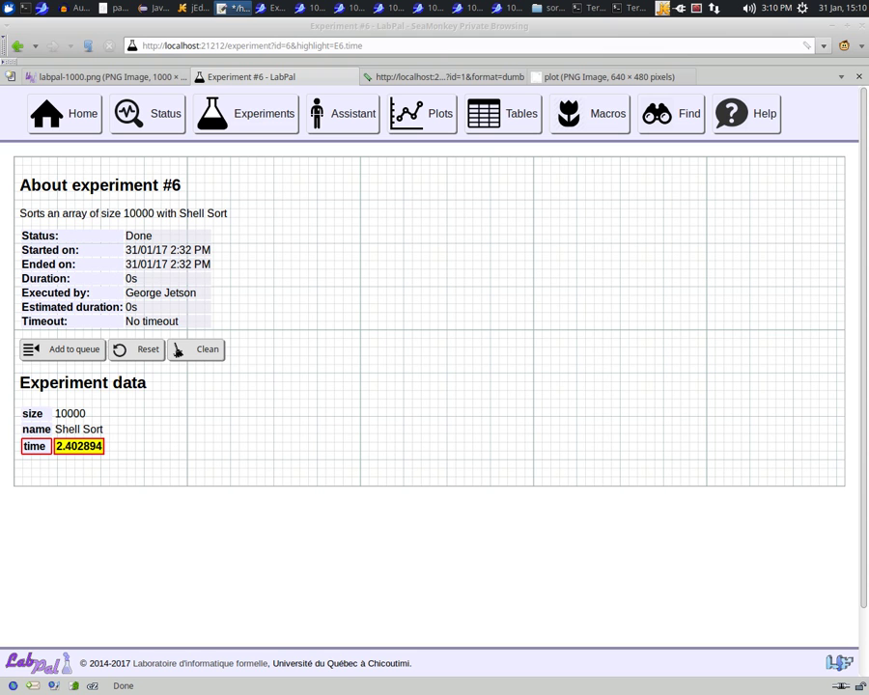